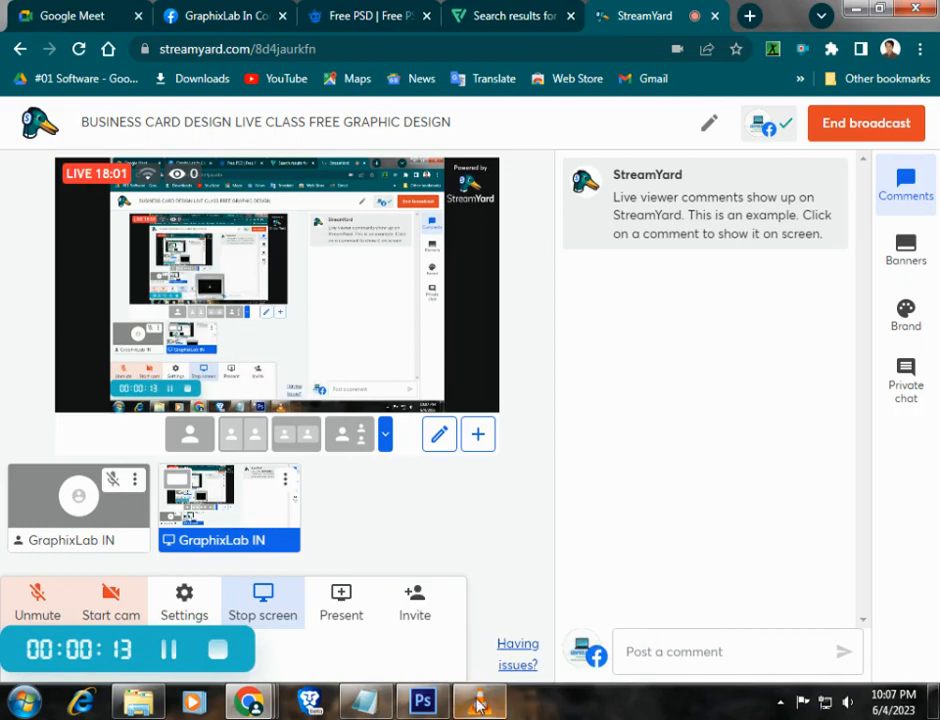
# Unmute the microphone in the StreamYard live broadcast.
pyautogui.click(421, 703)
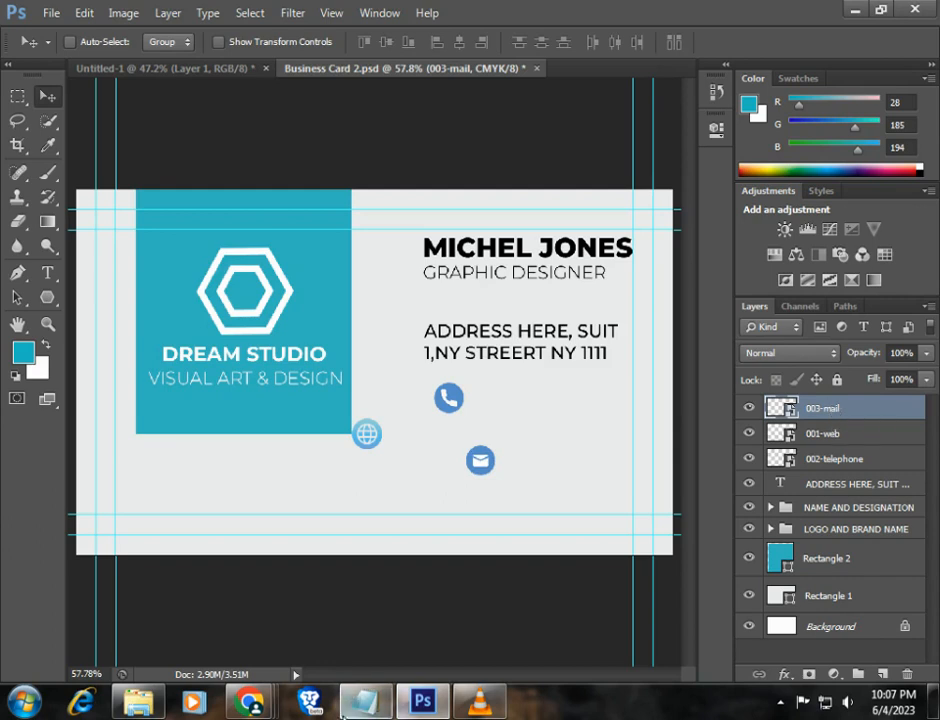
pyautogui.moveTo(247, 705)
pyautogui.click(157, 654)
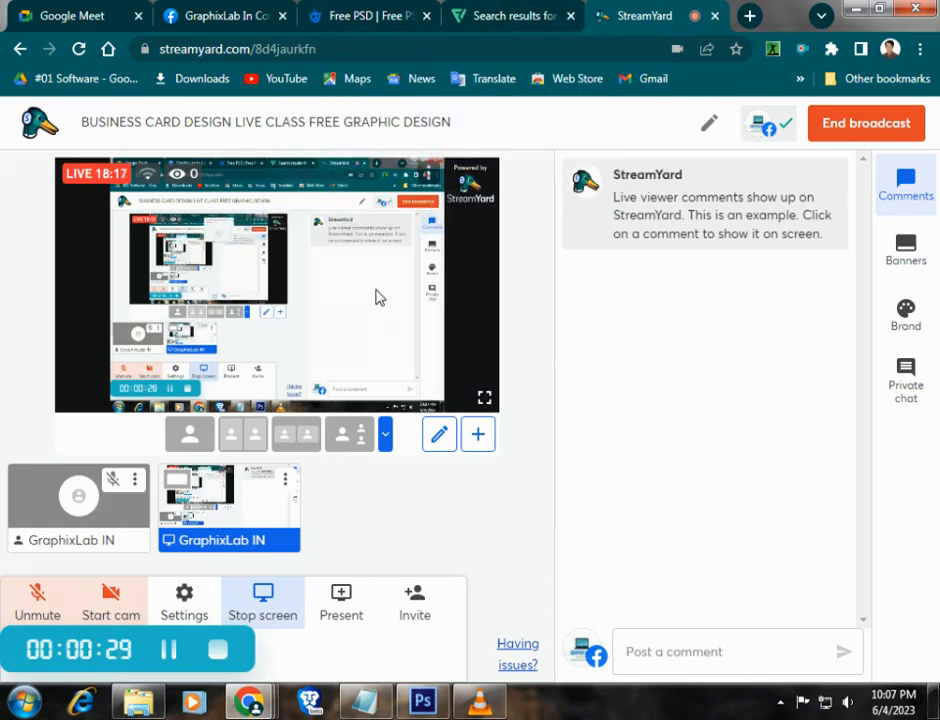
pyautogui.click(40, 594)
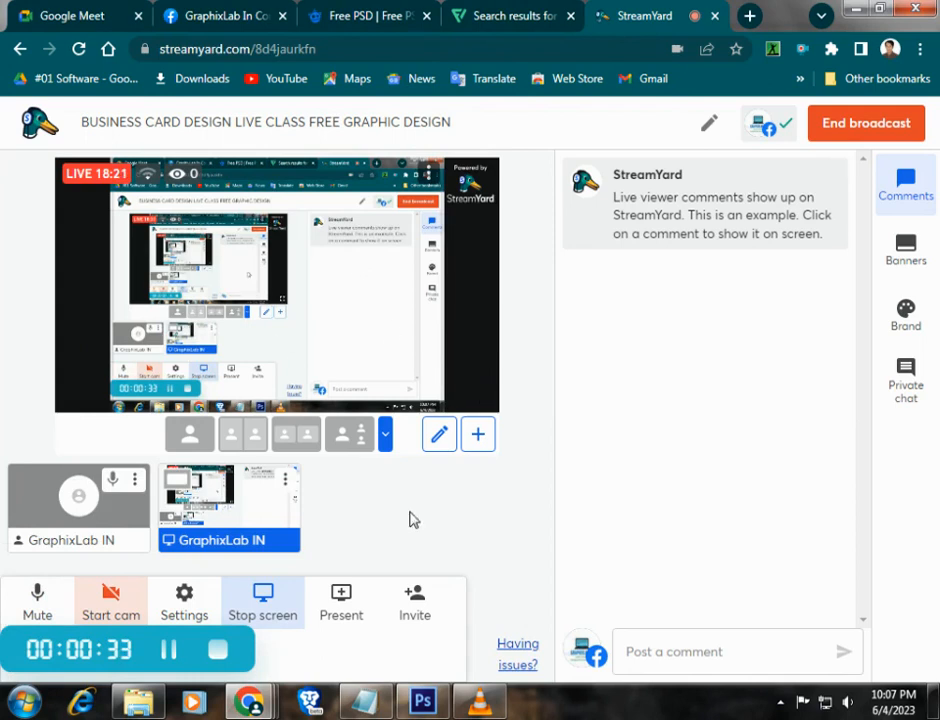
# In Photoshop, arrange the mail, web and telephone icons in a left-aligned, evenly distributed column and place it under the address text.
pyautogui.click(447, 704)
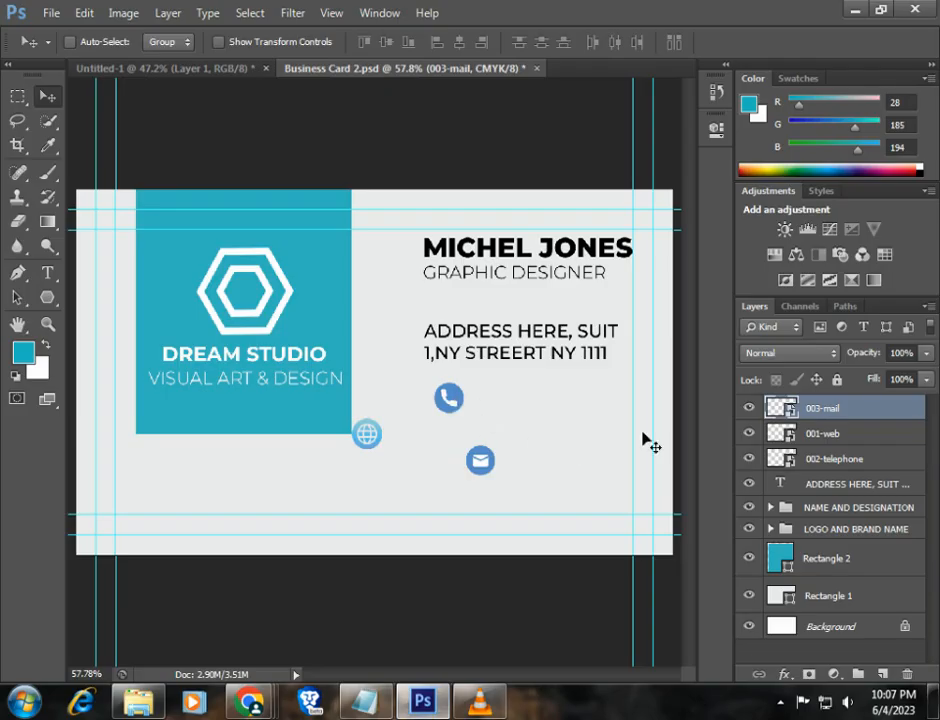
pyautogui.keyDown('shift'); pyautogui.click(825, 459); pyautogui.keyUp('shift')
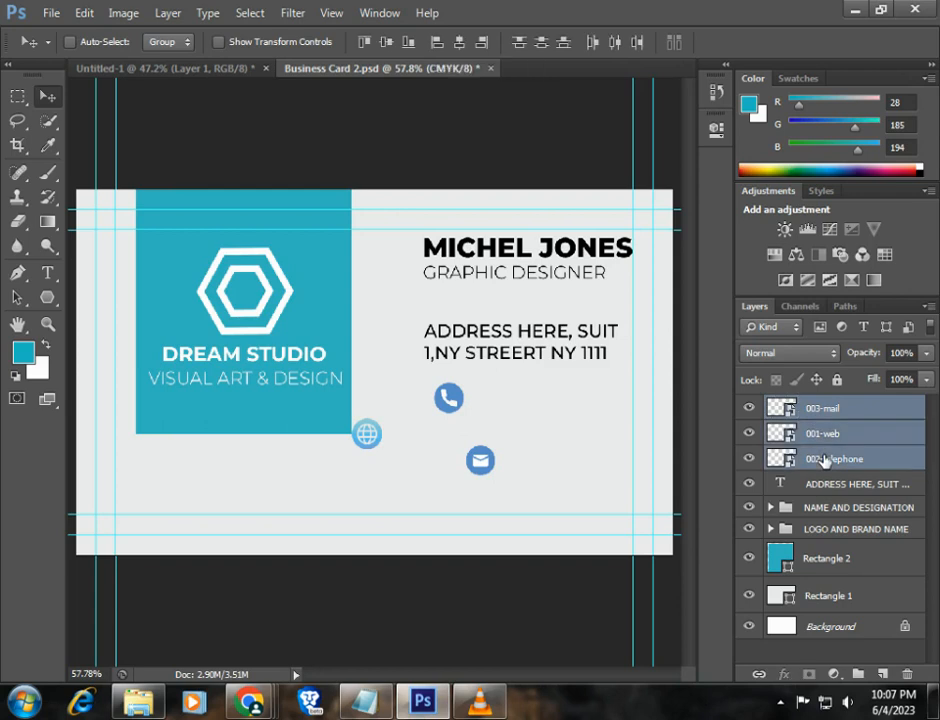
pyautogui.click(436, 55)
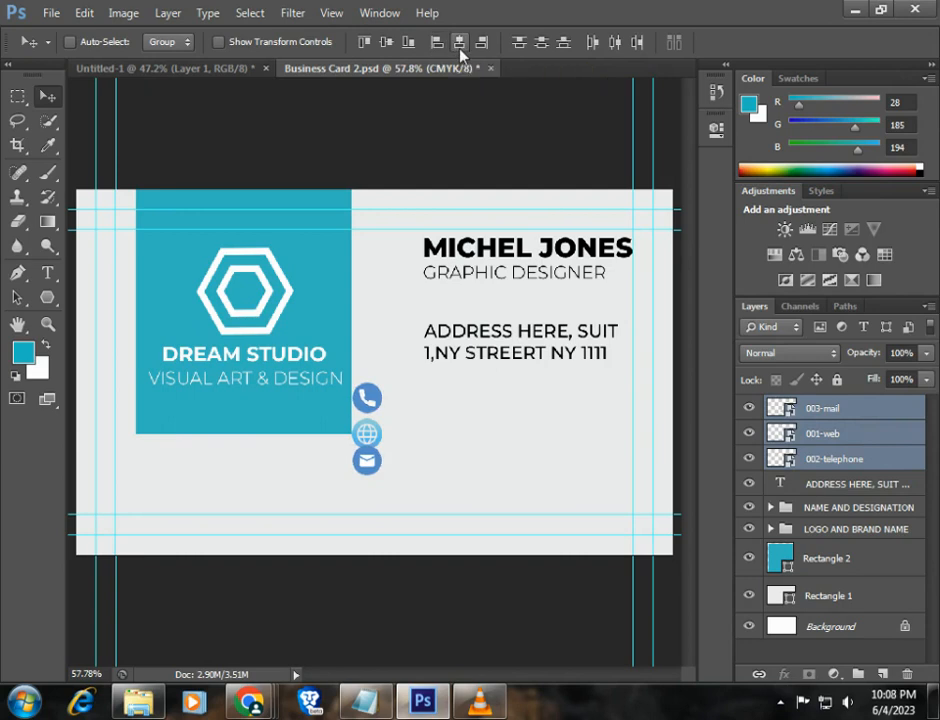
pyautogui.click(540, 46)
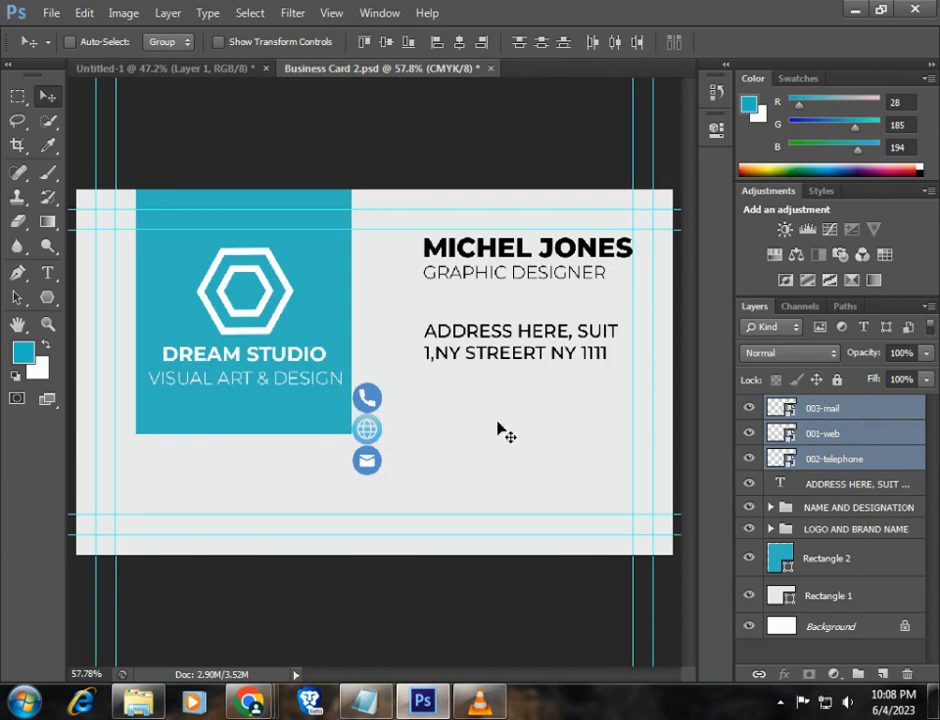
pyautogui.moveTo(373, 431); pyautogui.dragTo(445, 438)
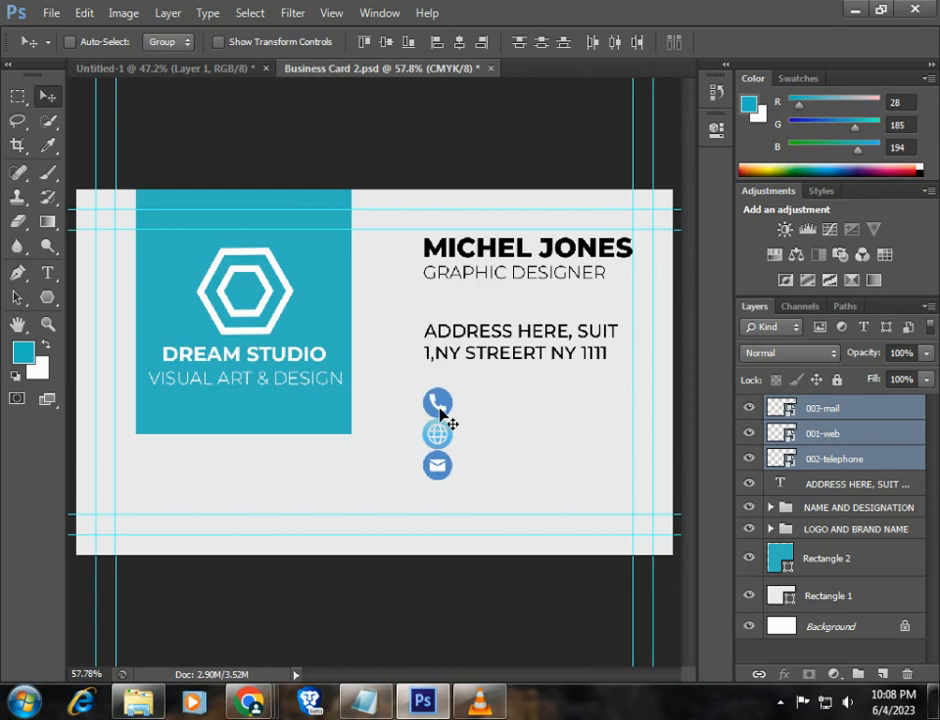
# Nudge the telephone icon upward to widen the gap between it and the web icon.
pyautogui.click(853, 420)
pyautogui.click(749, 408)
pyautogui.click(749, 409)
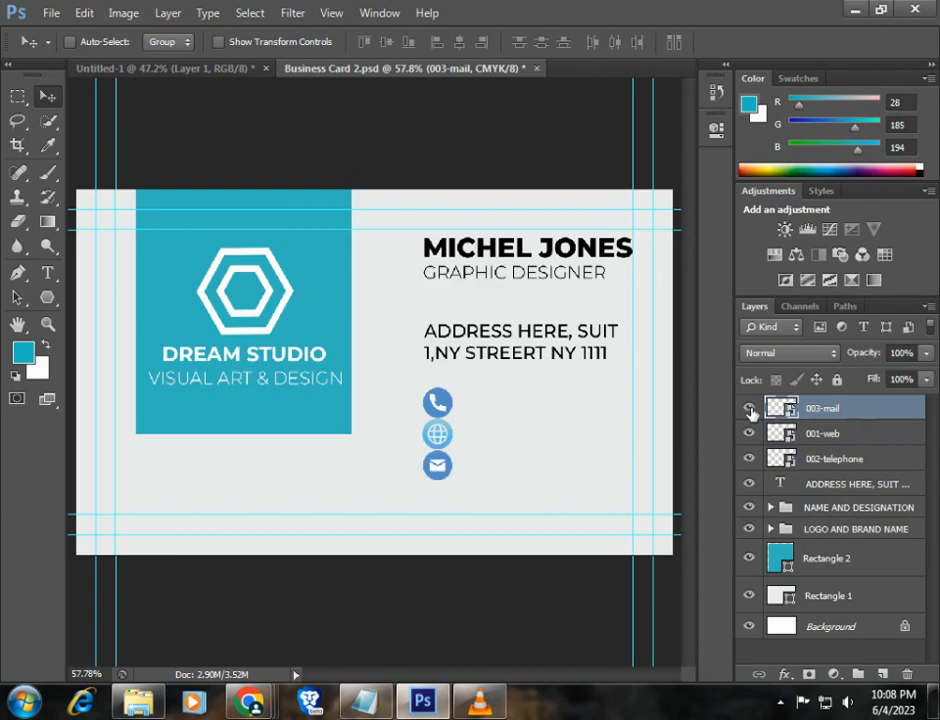
pyautogui.click(751, 458)
pyautogui.click(751, 458)
pyautogui.click(785, 461)
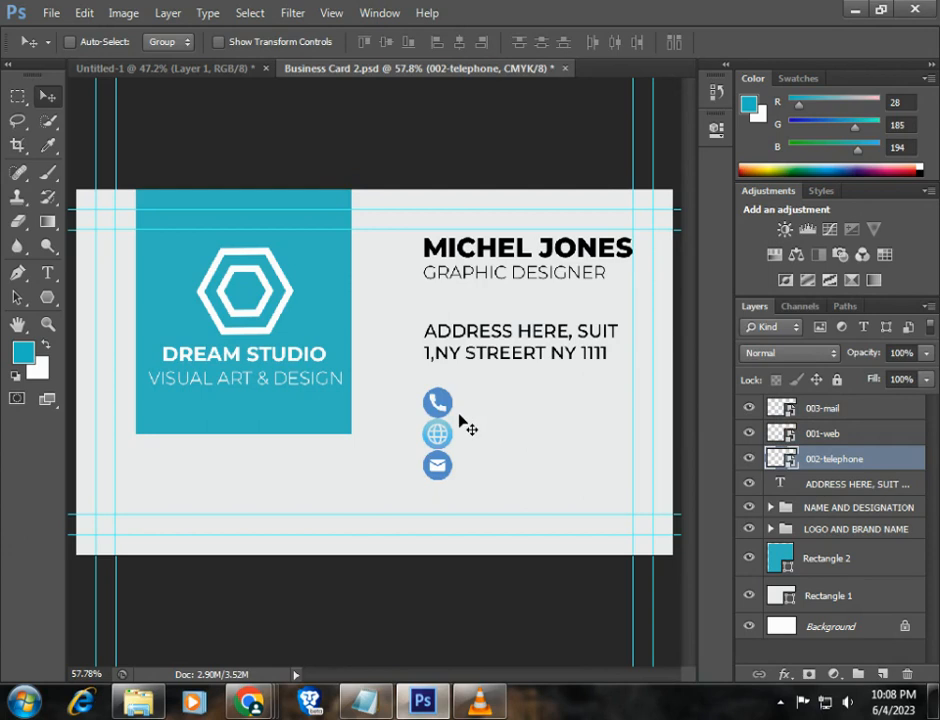
pyautogui.hotkey('shift', 'Up')
pyautogui.press('Up')
pyautogui.press('Up')
pyautogui.press('Up')
pyautogui.press('Up')
pyautogui.press('Up')
pyautogui.press('Up')
pyautogui.press('Up')
pyautogui.press('Up')
pyautogui.press('Up')
pyautogui.press('Up')
pyautogui.press('Up')
pyautogui.press('Up')
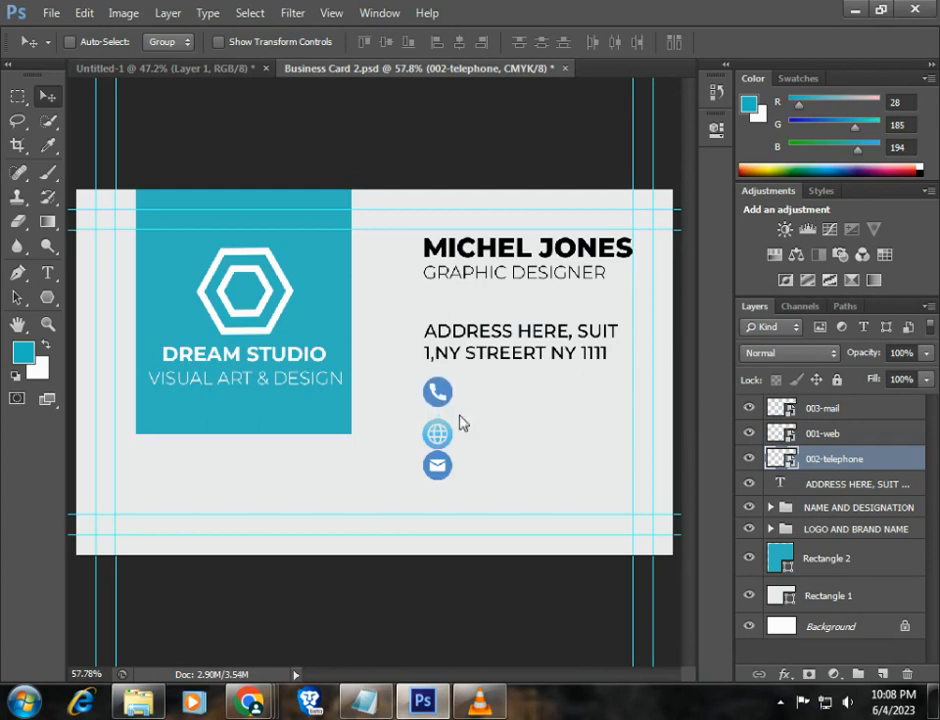
pyautogui.press('Up')
pyautogui.press('Up')
# Nudge the web icon upward to even out its spacing between the telephone and mail icons.
pyautogui.click(815, 436)
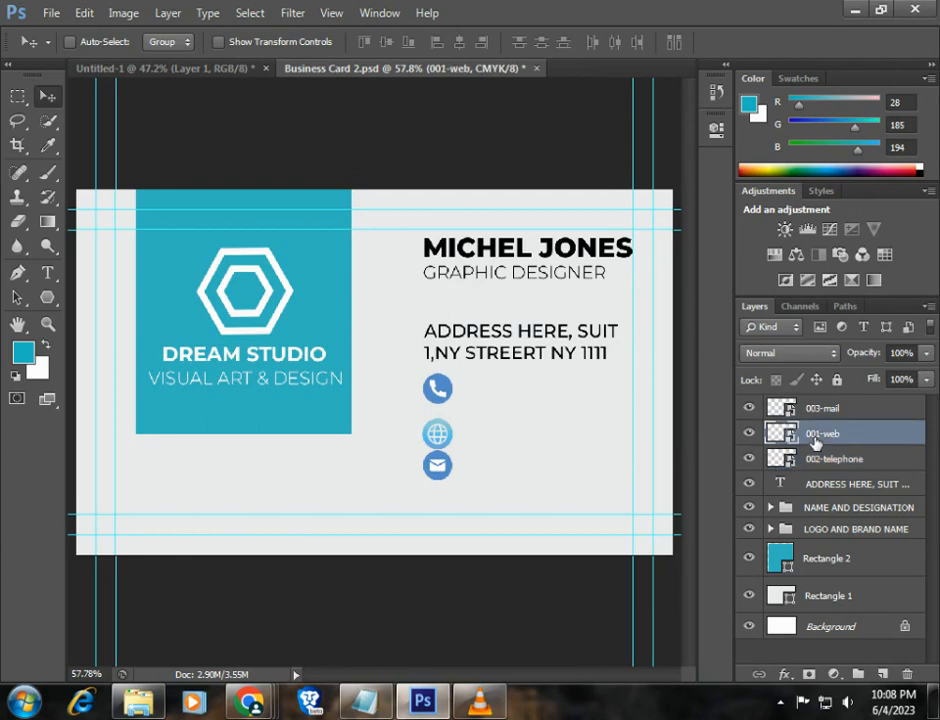
pyautogui.press('Up')
pyautogui.press('Up')
pyautogui.press('Up')
pyautogui.press('Up')
pyautogui.press('Up')
pyautogui.press('Up')
pyautogui.press('Up')
pyautogui.press('Up')
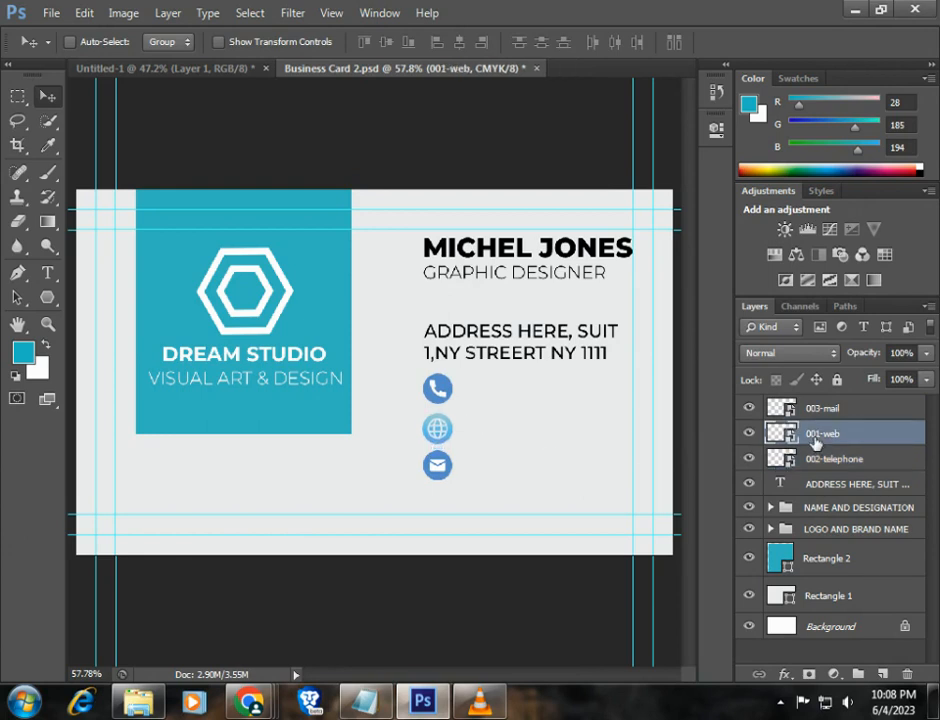
pyautogui.press('Up')
pyautogui.press('Up')
# Nudge the mail icon slightly downward, away from the web icon.
pyautogui.click(820, 412)
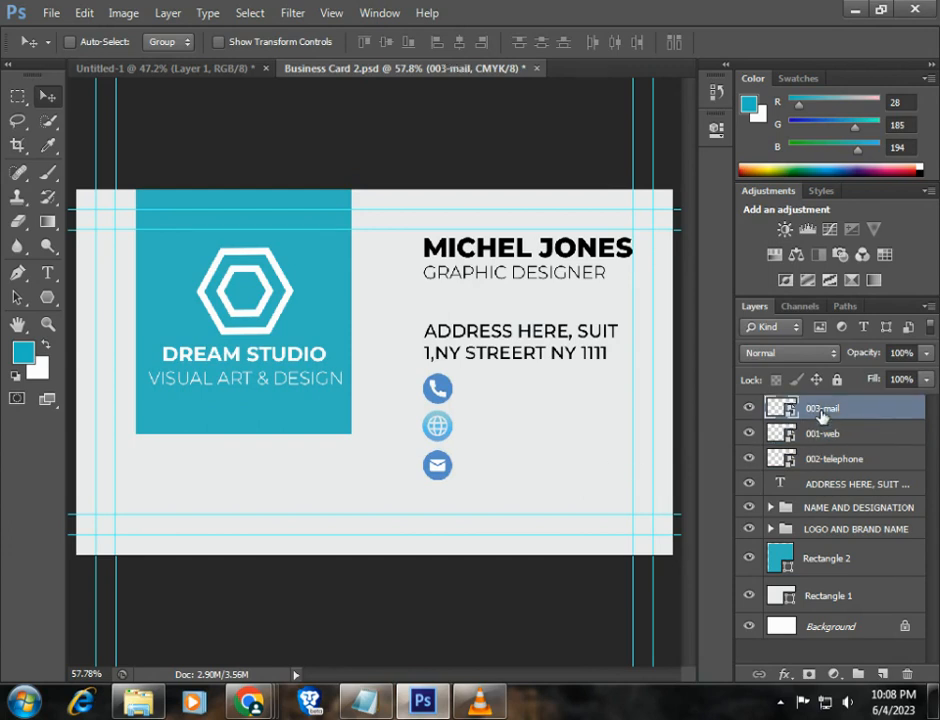
pyautogui.press('Down')
pyautogui.press('Down')
# Nudge the three icons together downward and slightly left to fine-tune their position under the address text.
pyautogui.keyDown('shift'); pyautogui.click(826, 459); pyautogui.keyUp('shift')
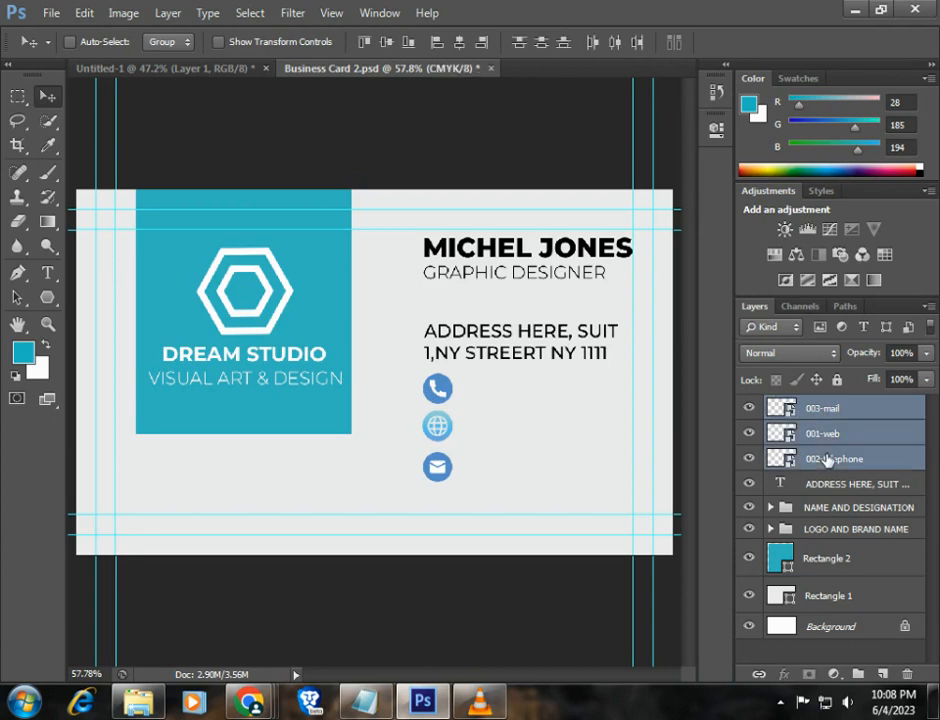
pyautogui.press('Down')
pyautogui.press('Down')
pyautogui.press('Down')
pyautogui.press('Down')
pyautogui.press('Down')
pyautogui.press('Down')
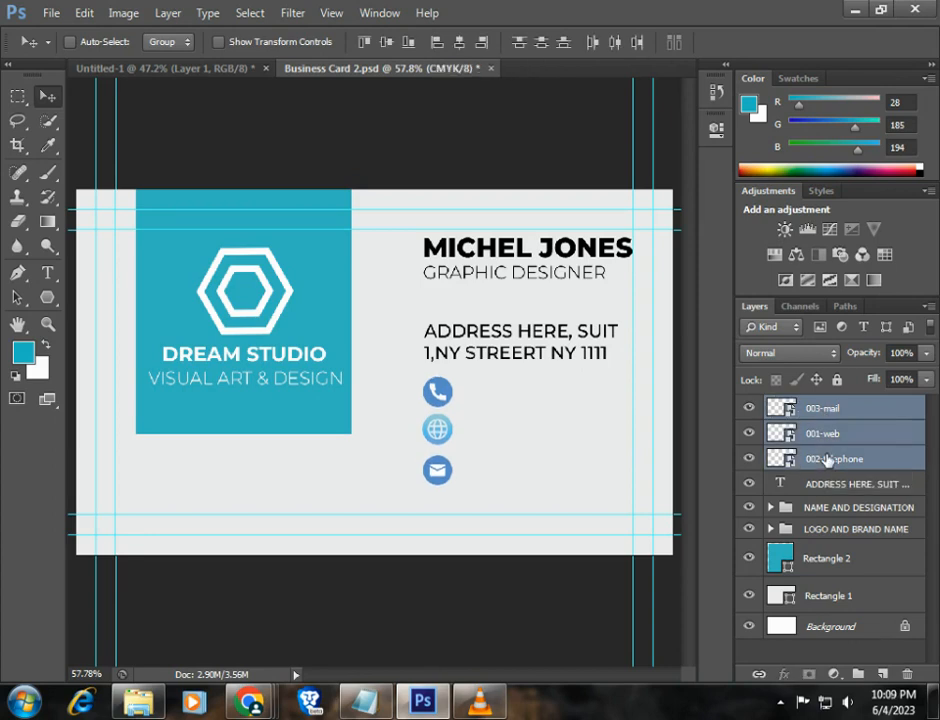
pyautogui.press('Down')
pyautogui.press('Down')
pyautogui.press('Down')
pyautogui.press('Down')
pyautogui.press('Down')
pyautogui.press('Down')
pyautogui.press('Down')
pyautogui.press('Down')
pyautogui.press('Down')
pyautogui.press('Up')
pyautogui.press('Left')
pyautogui.press('Left')
pyautogui.press('Left')
pyautogui.press('Left')
pyautogui.press('Left')
pyautogui.press('Left')
pyautogui.press('Left')
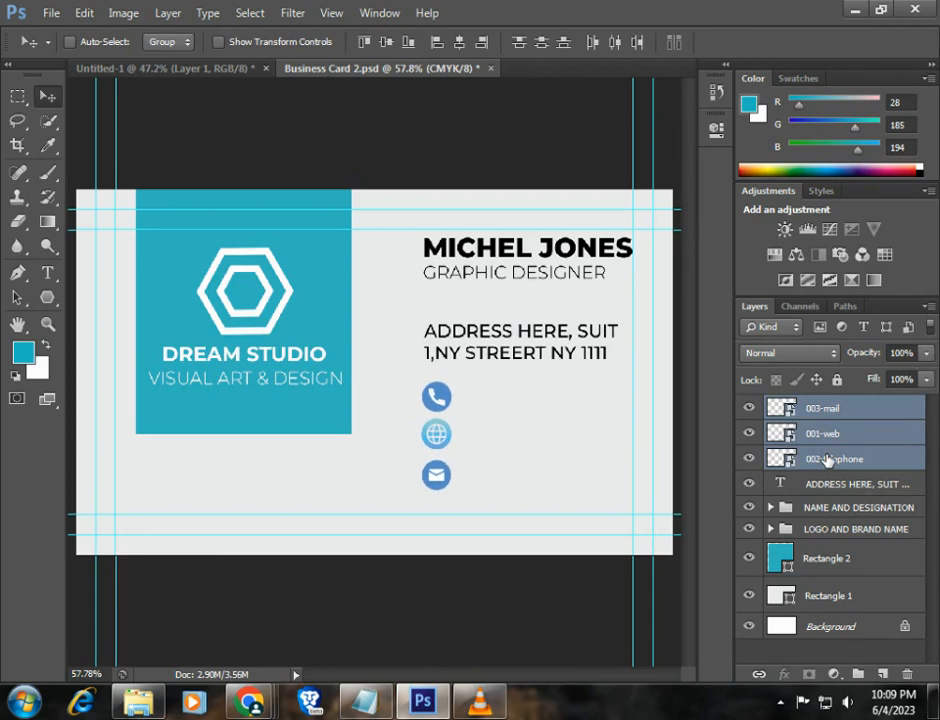
pyautogui.press('Right')
pyautogui.press('Right')
pyautogui.press('Right')
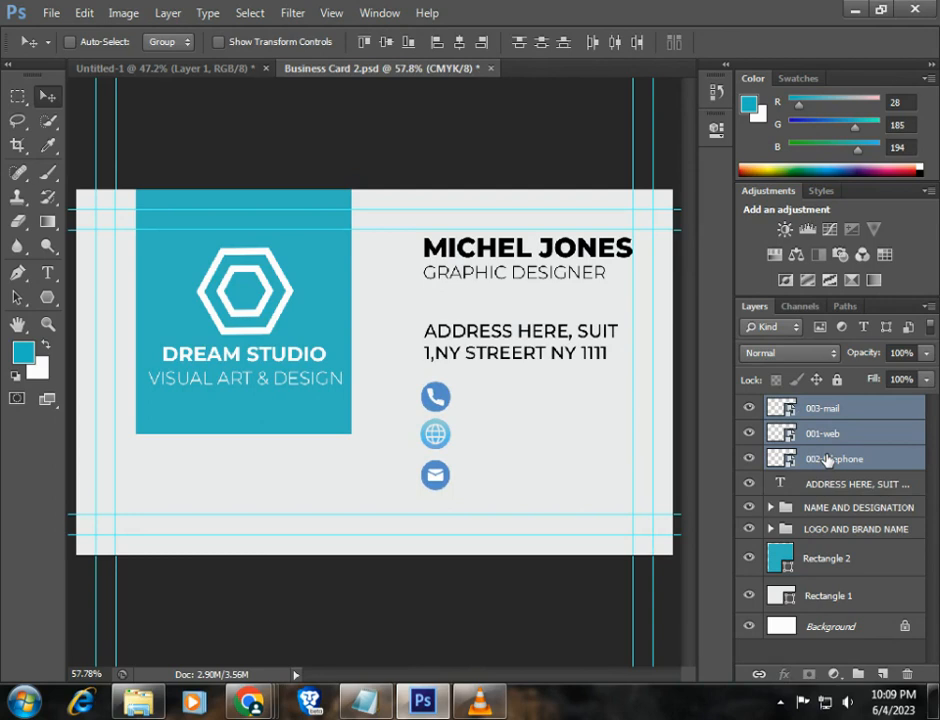
# Group the three icon layers and rename the group ICONS.
pyautogui.hotkey('ctrl', 'g')
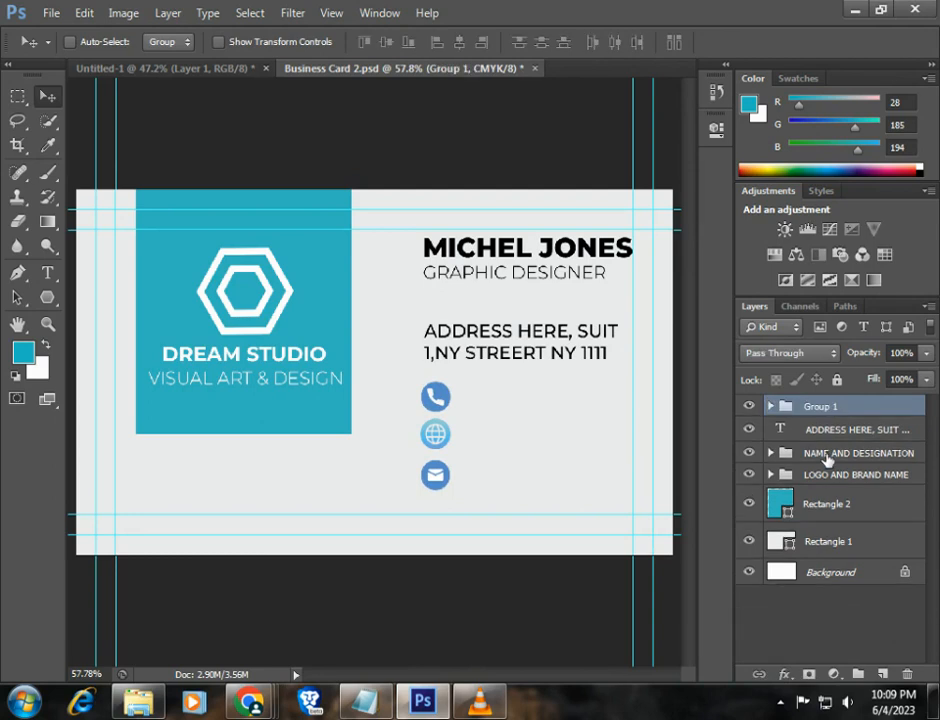
pyautogui.doubleClick(818, 406)
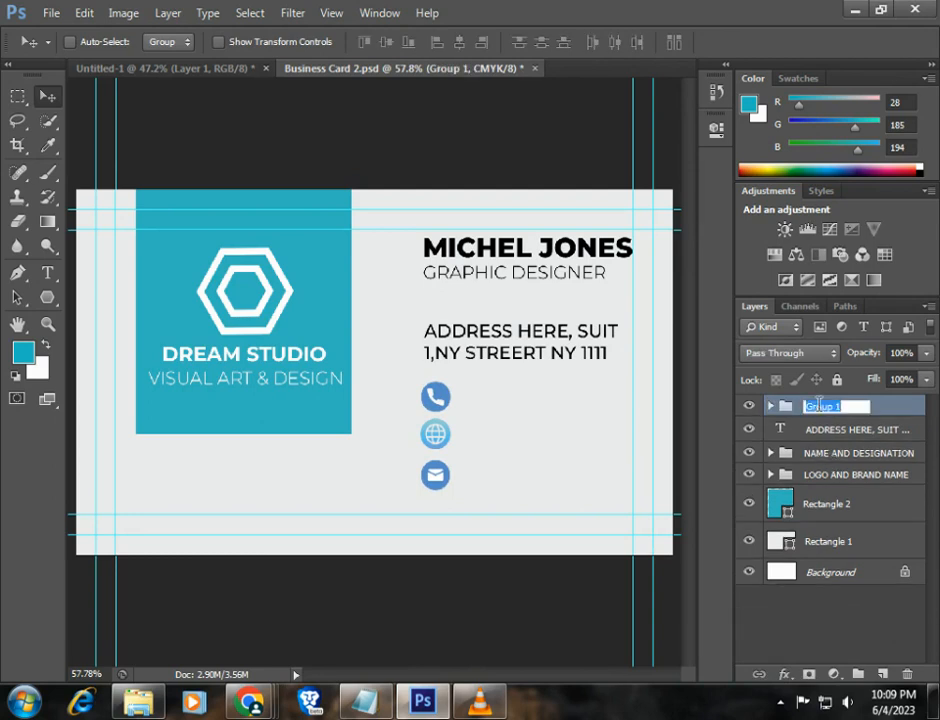
pyautogui.write('ICONS')
pyautogui.press('Return')
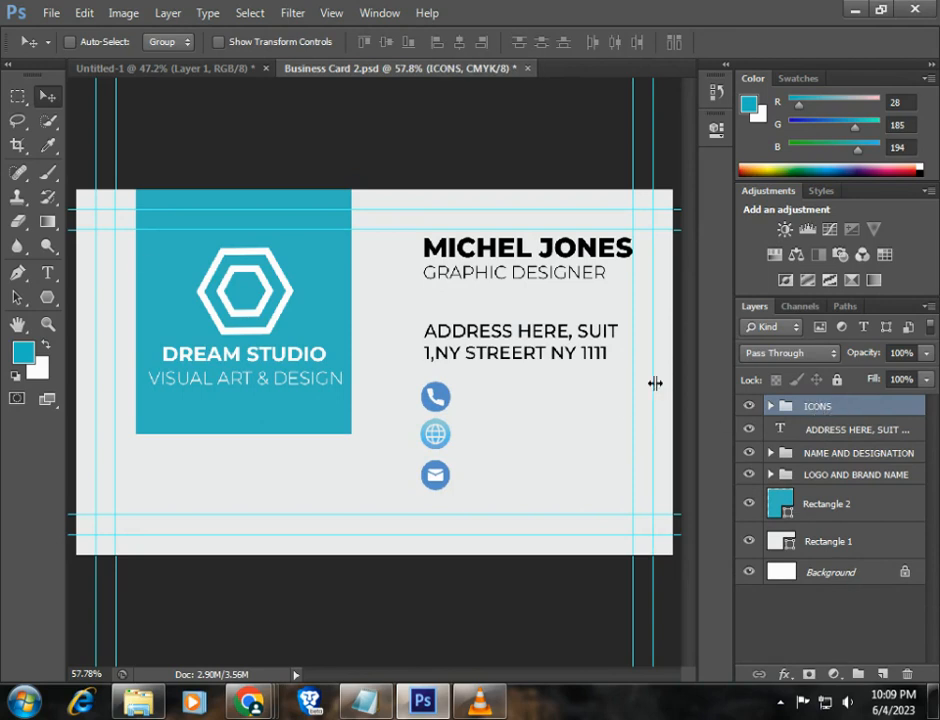
# Add the phone number as a text line beside the telephone icon, following the reference card in the other document.
pyautogui.click(127, 70)
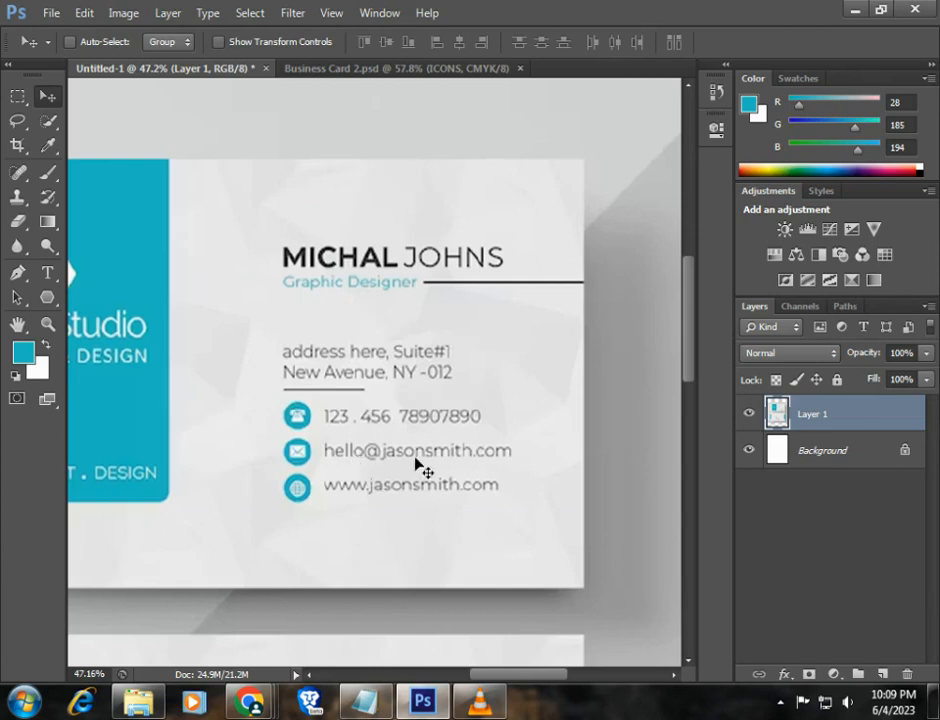
pyautogui.click(366, 74)
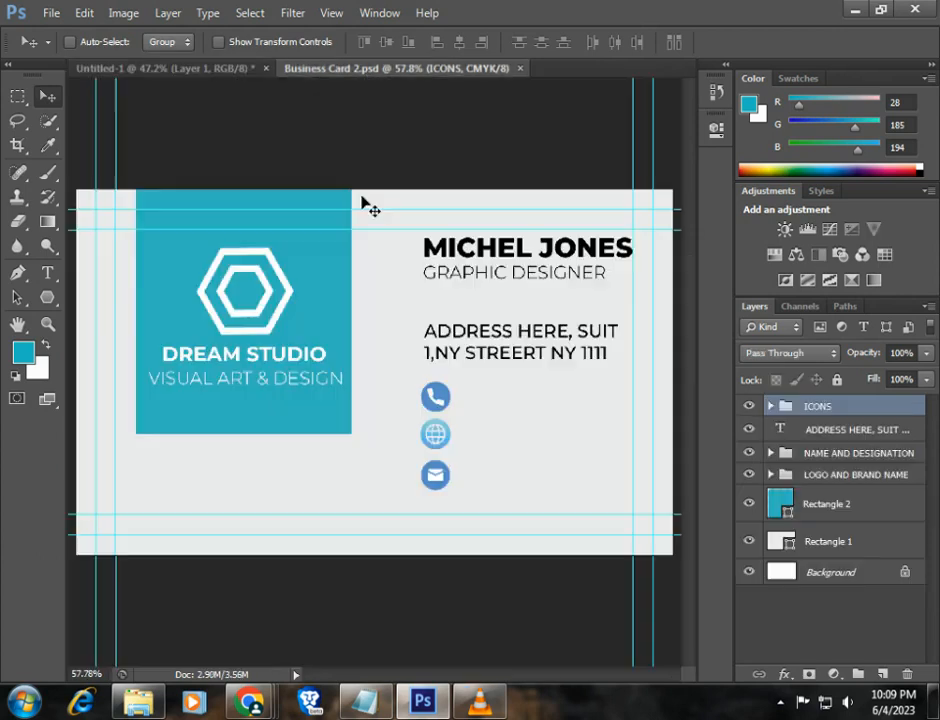
pyautogui.click(47, 272)
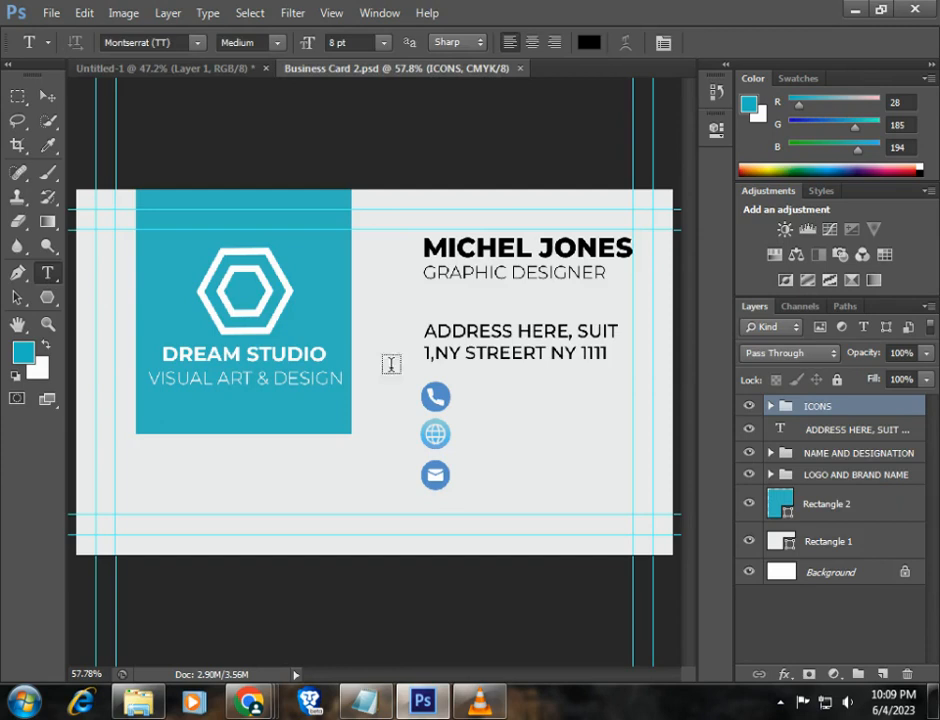
pyautogui.click(465, 397)
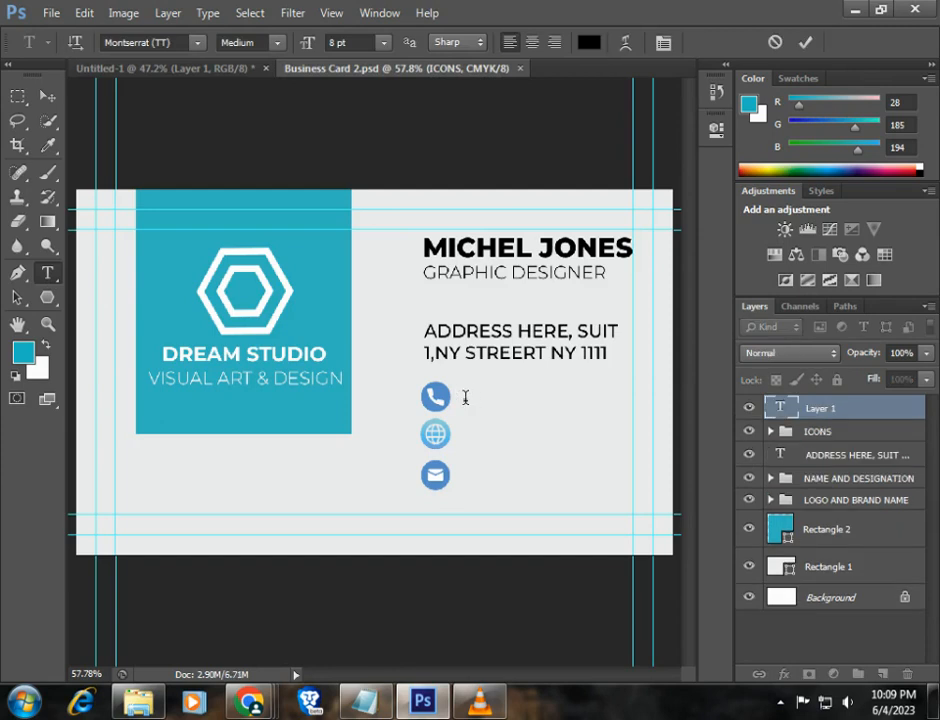
pyautogui.write('123 456')
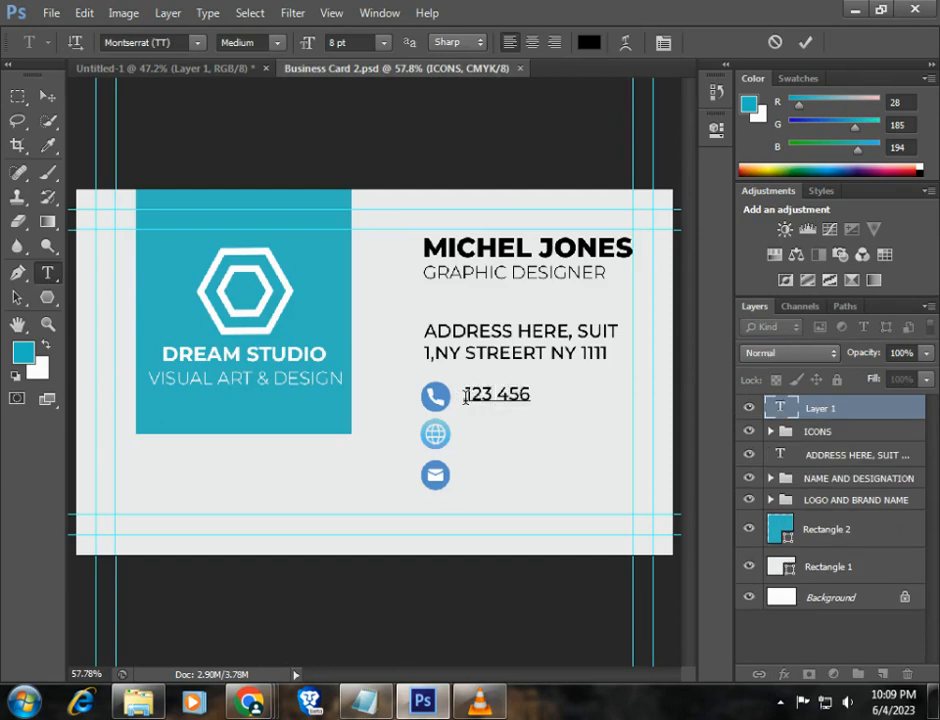
pyautogui.write(' 7890789')
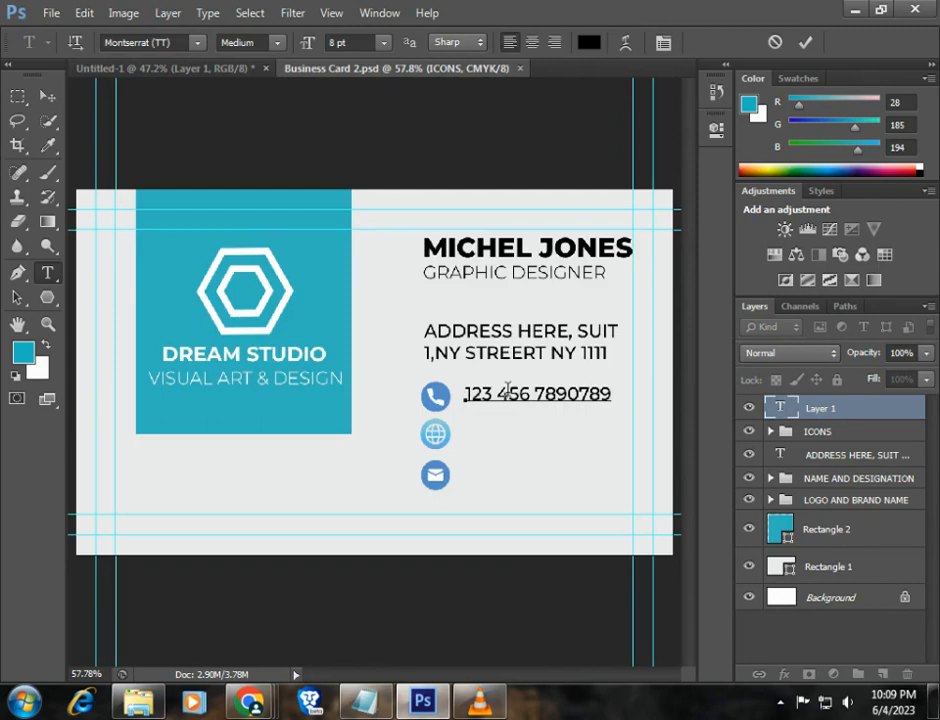
# Set the phone number text to the Regular font style at 9 pt.
pyautogui.moveTo(464, 396); pyautogui.dragTo(615, 394)
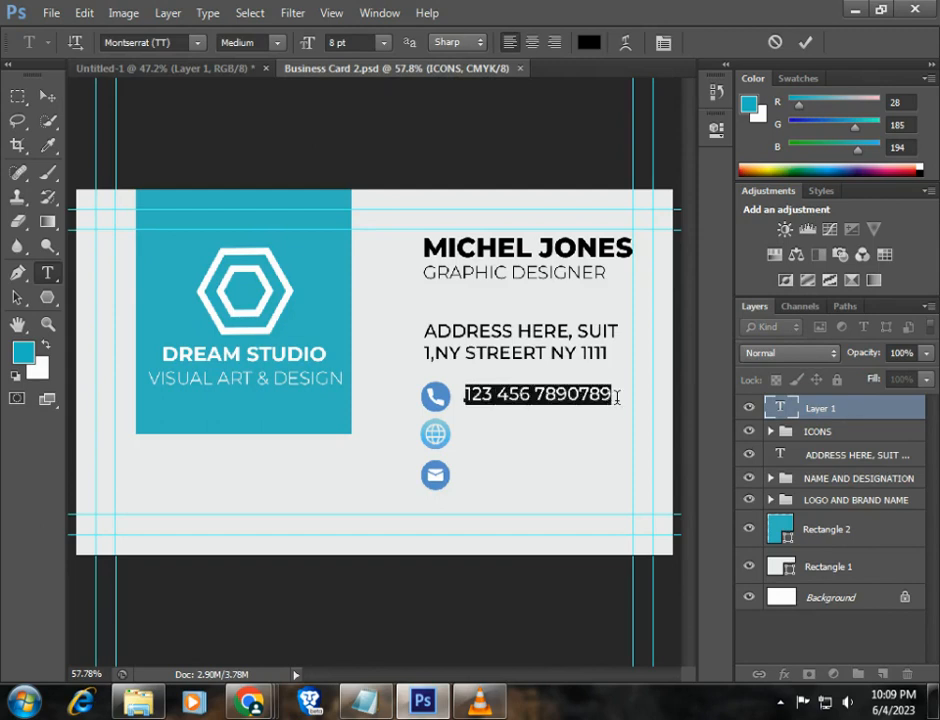
pyautogui.click(274, 44)
pyautogui.click(276, 137)
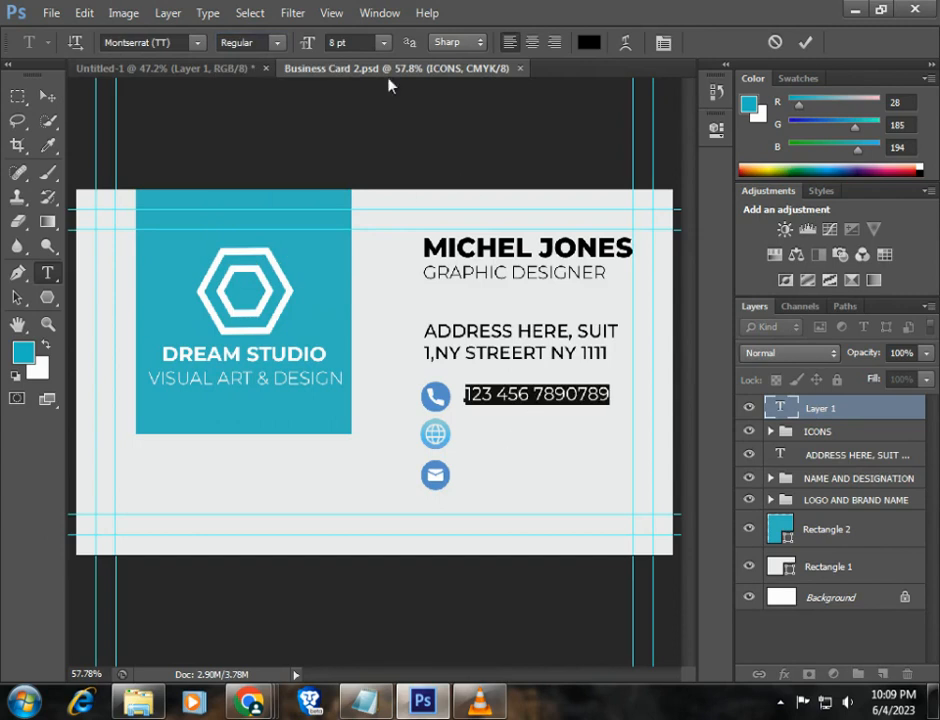
pyautogui.click(383, 43)
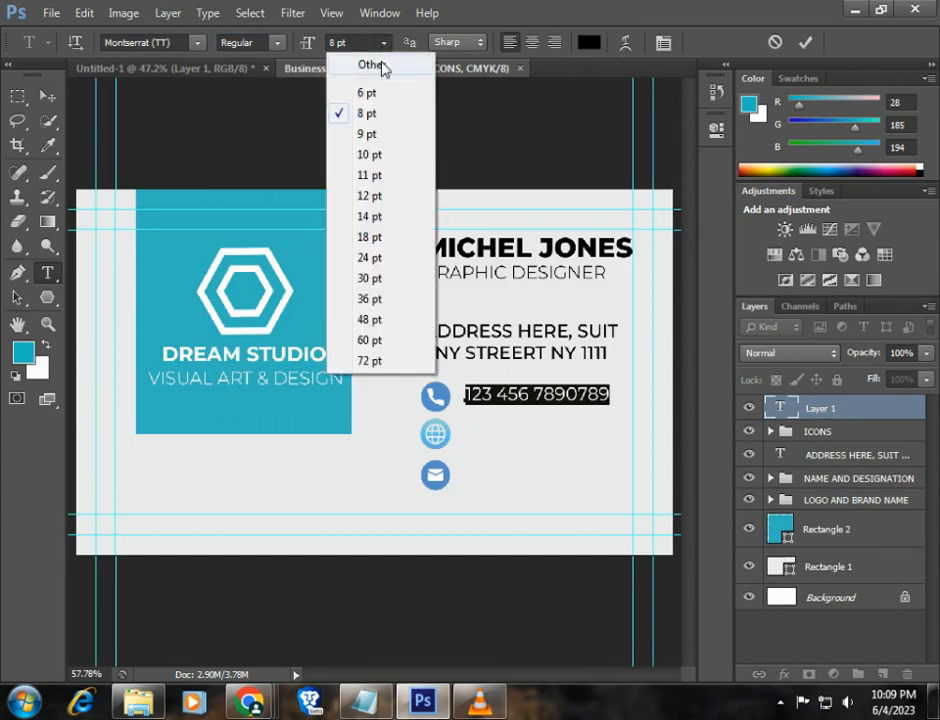
pyautogui.click(398, 155)
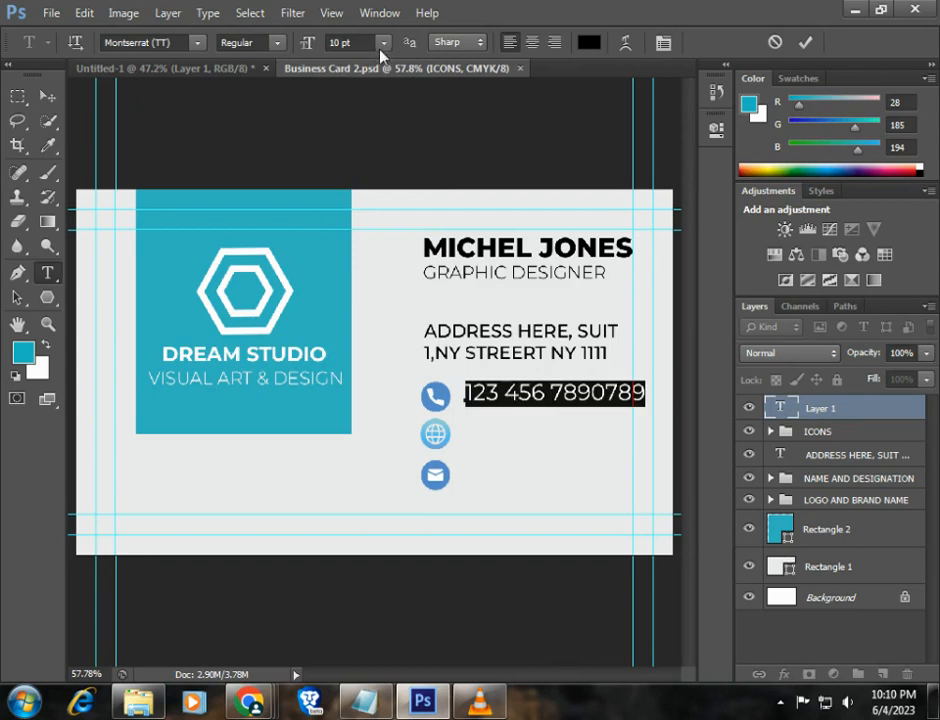
pyautogui.click(382, 45)
pyautogui.click(370, 135)
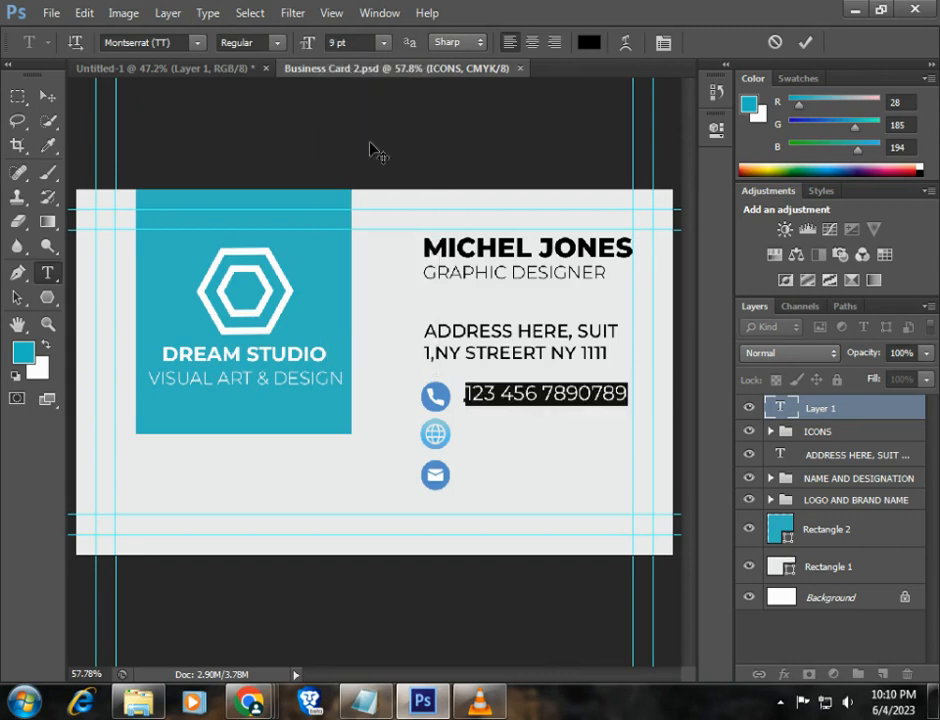
pyautogui.click(47, 95)
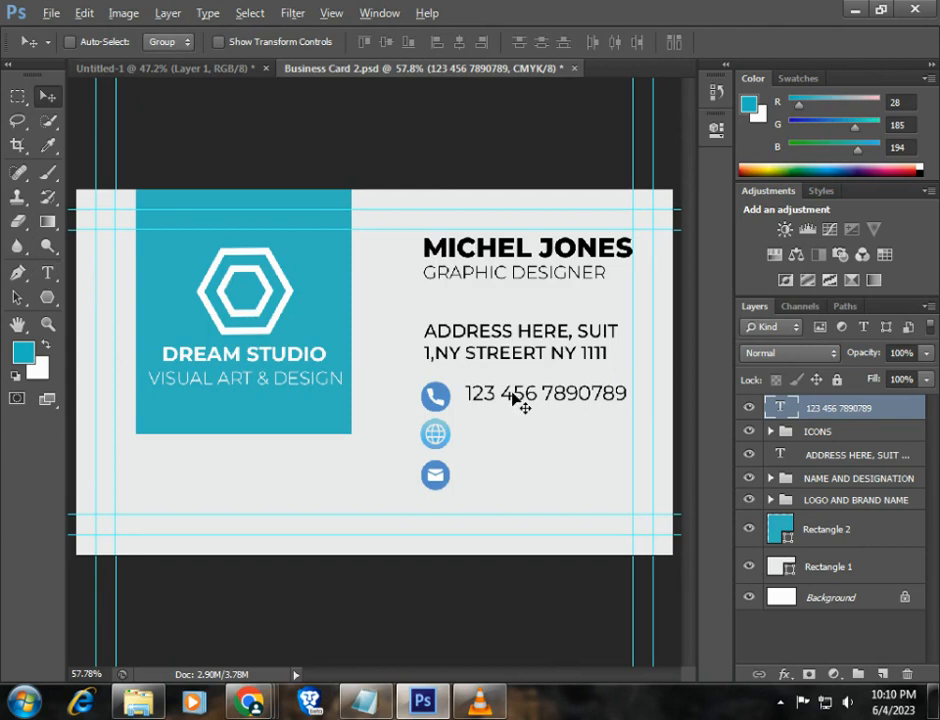
pyautogui.moveTo(516, 399); pyautogui.dragTo(513, 440)
pyautogui.doubleClick(781, 409)
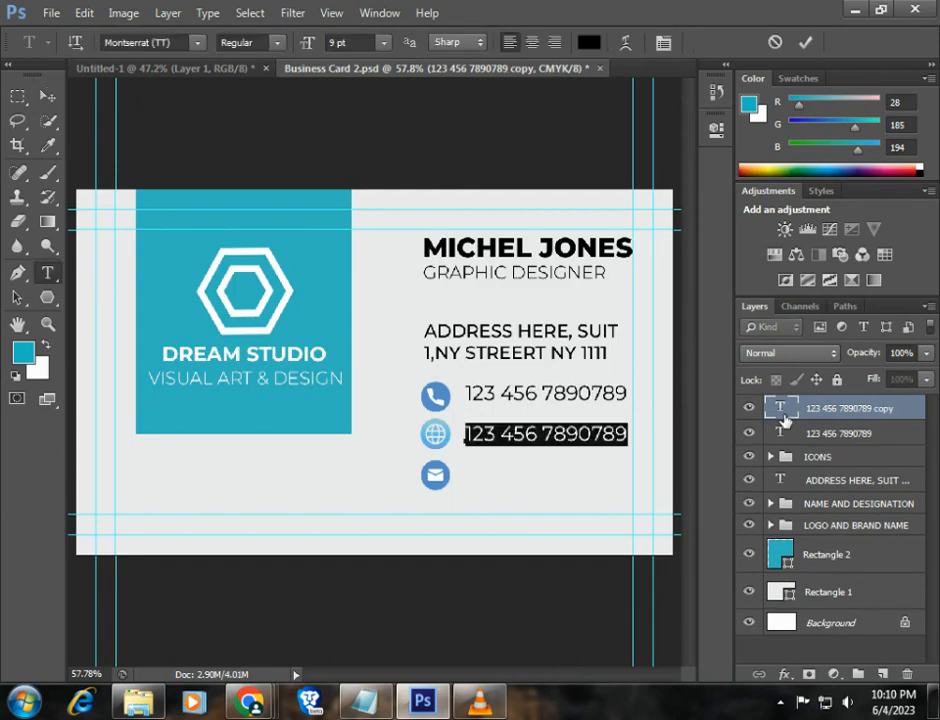
pyautogui.press('BackSpace')
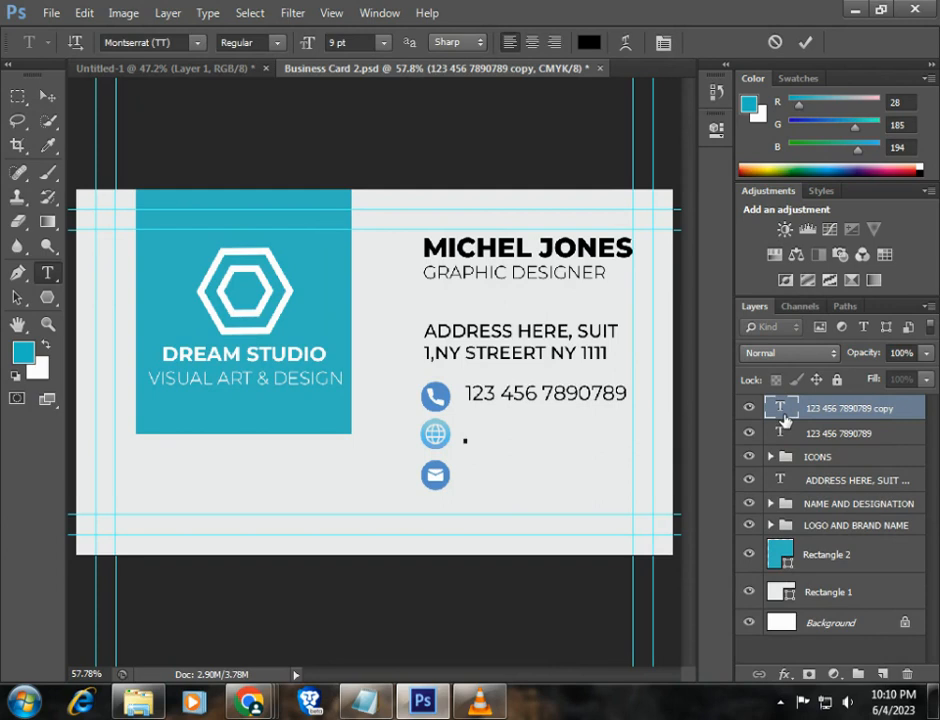
pyautogui.write('WW')
pyautogui.press('BackSpace')
pyautogui.press('BackSpace')
pyautogui.write('www.webs')
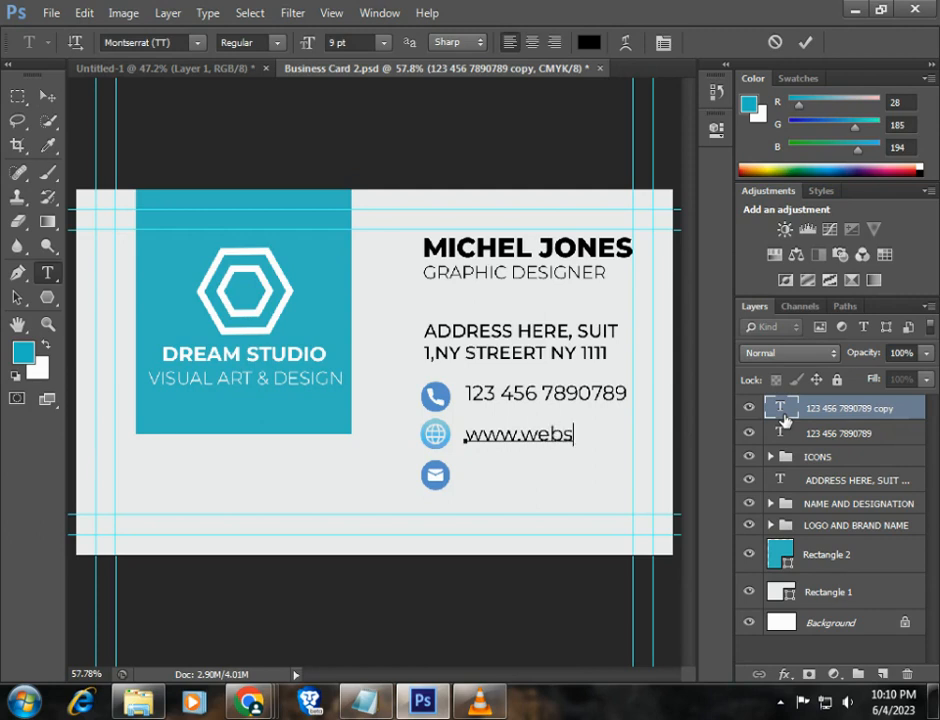
pyautogui.write('ite.com')
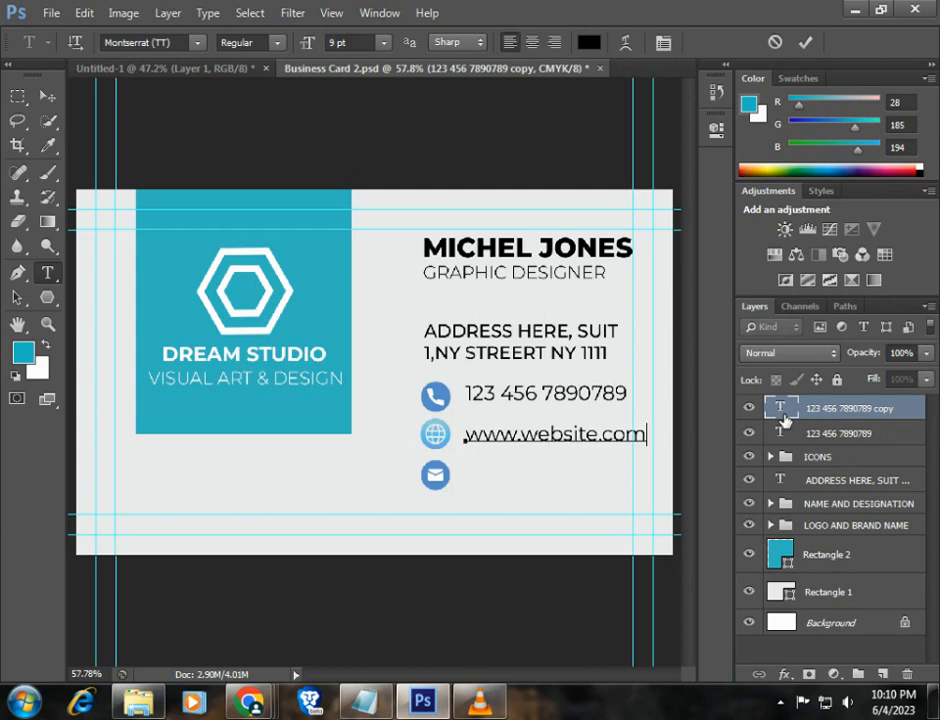
pyautogui.click(43, 98)
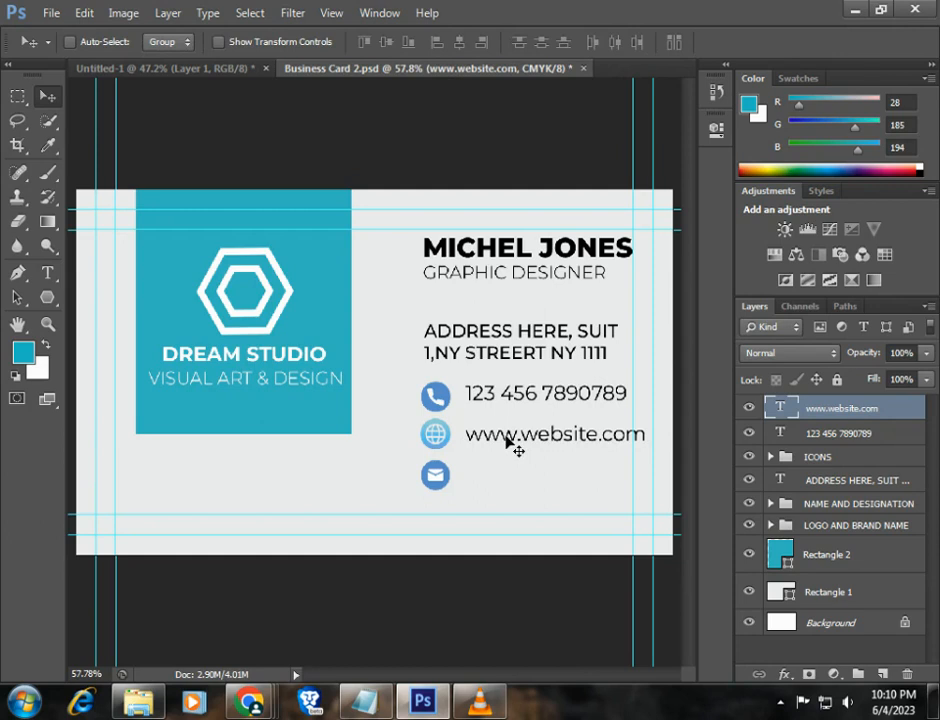
# Duplicate the website text down beside the envelope icon and replace the copy's wording with the placeholder e-mail address.
pyautogui.moveTo(507, 441); pyautogui.dragTo(507, 482)
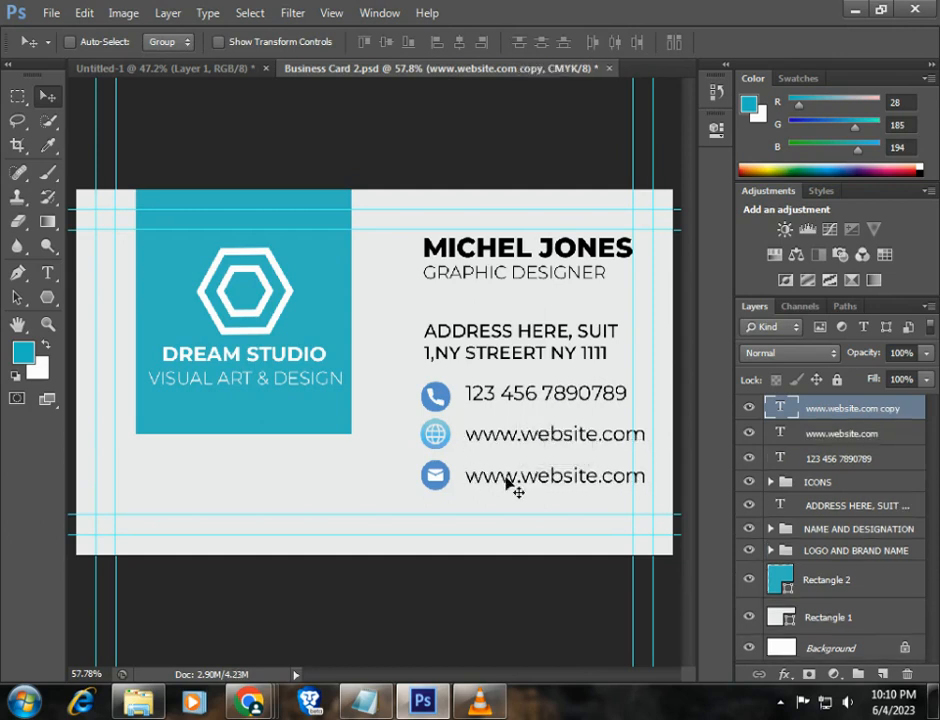
pyautogui.doubleClick(781, 409)
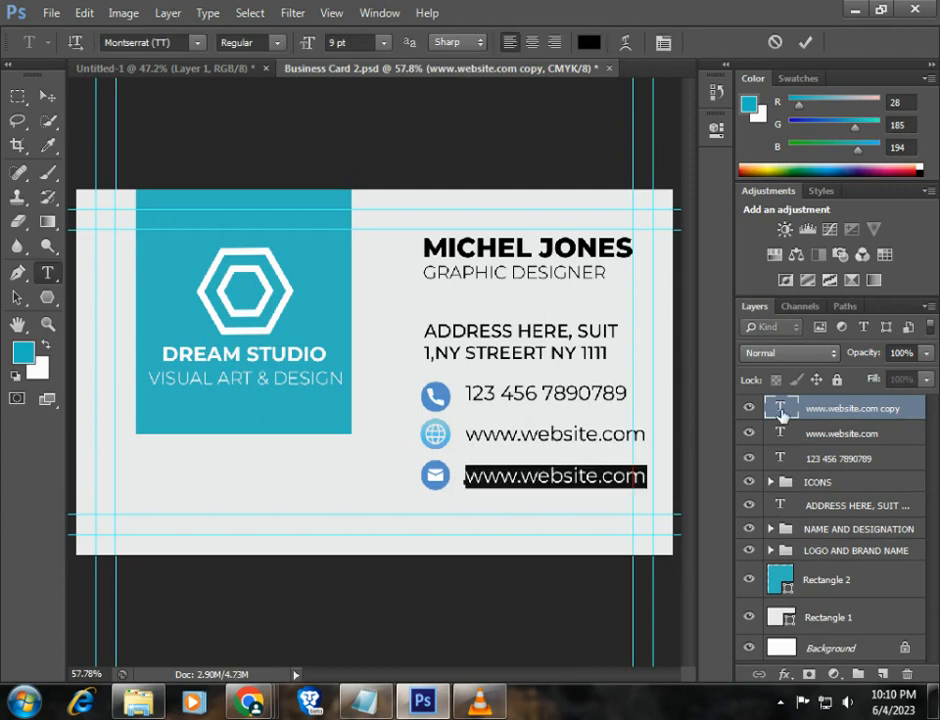
pyautogui.press('BackSpace')
pyautogui.write('info')
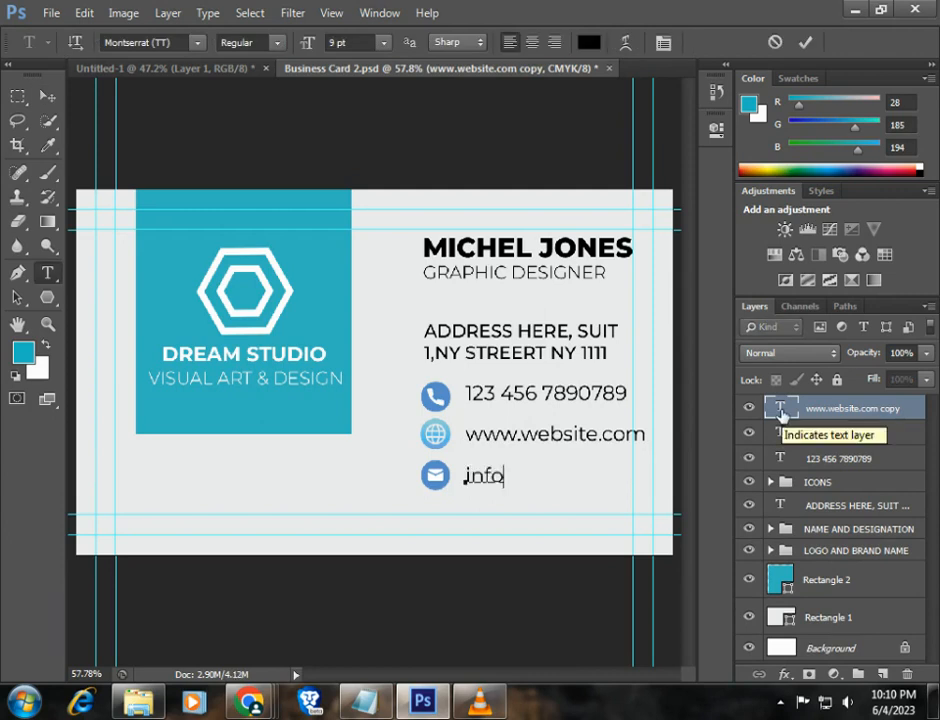
pyautogui.write('@we')
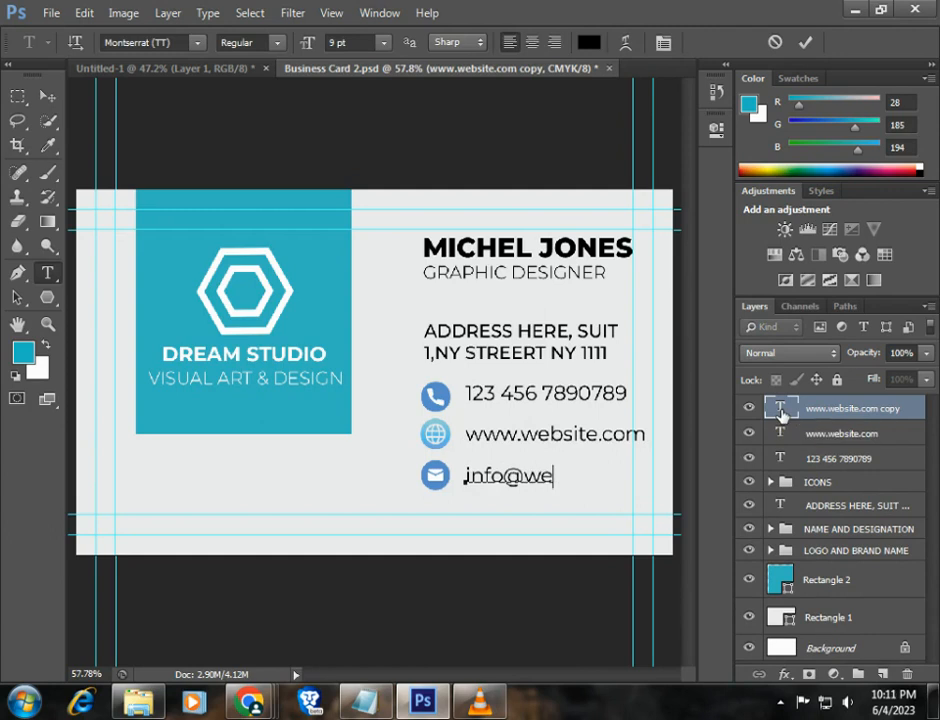
pyautogui.write('bsite.com')
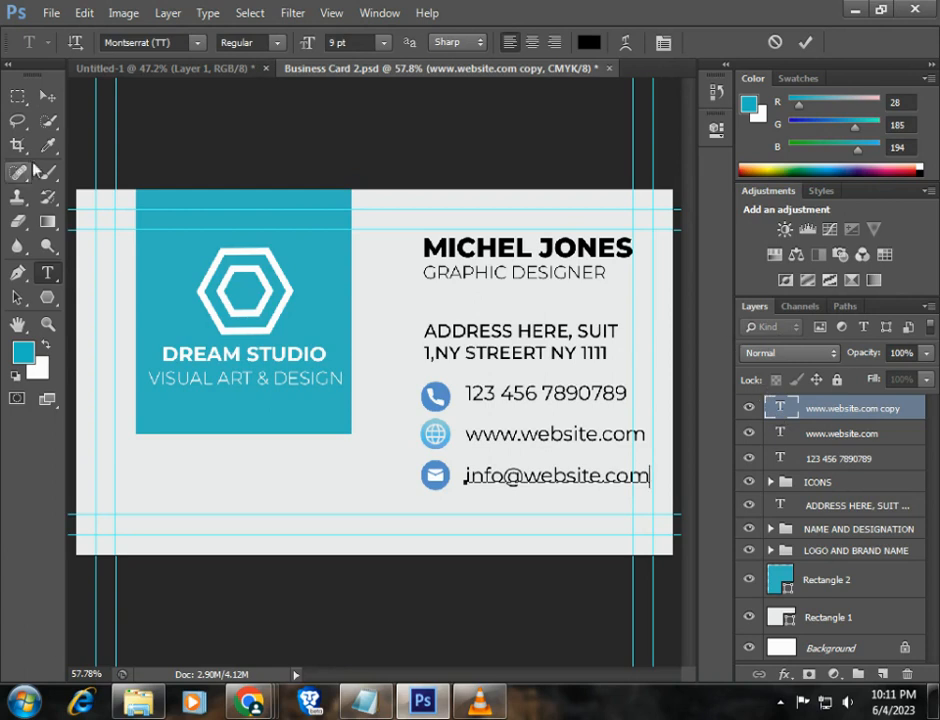
pyautogui.click(47, 95)
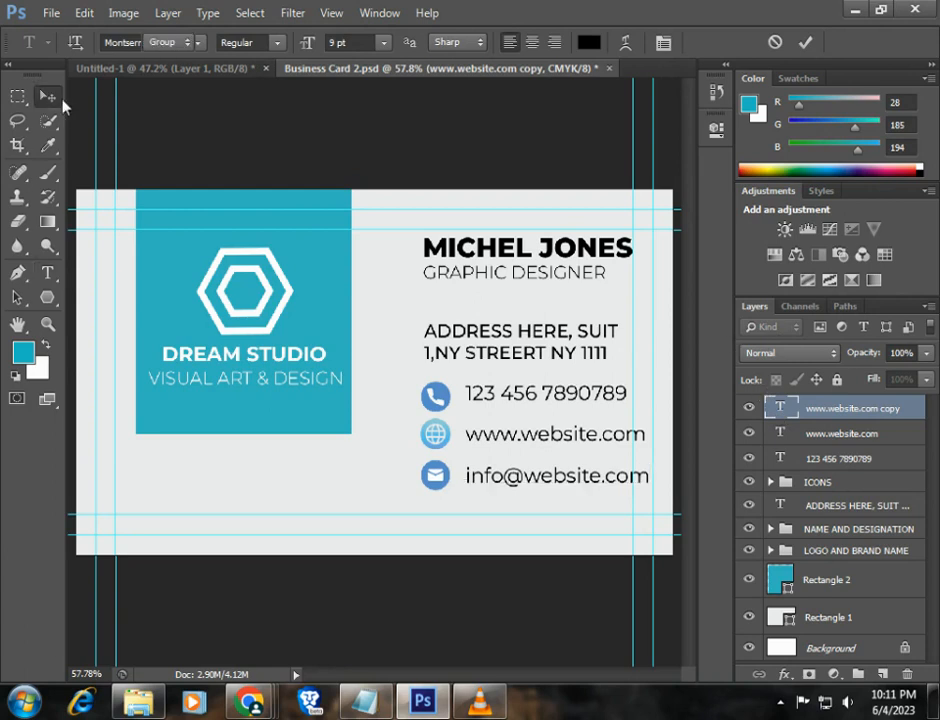
# Align the left edges of the three contact text lines and shift them left, close to the icons.
pyautogui.click(817, 460)
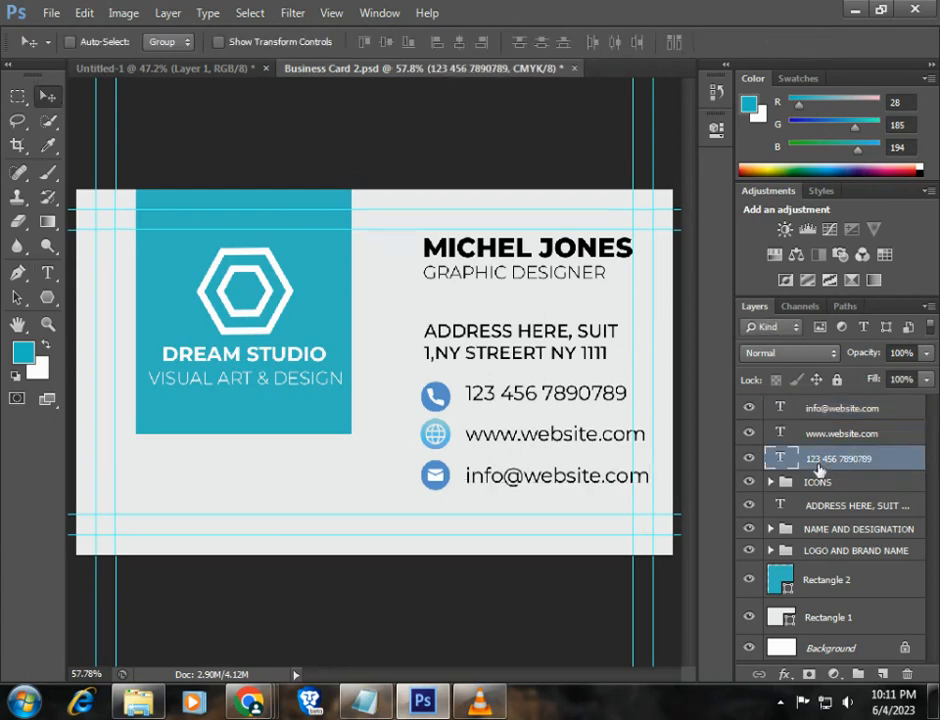
pyautogui.keyDown('shift'); pyautogui.click(810, 410); pyautogui.keyUp('shift')
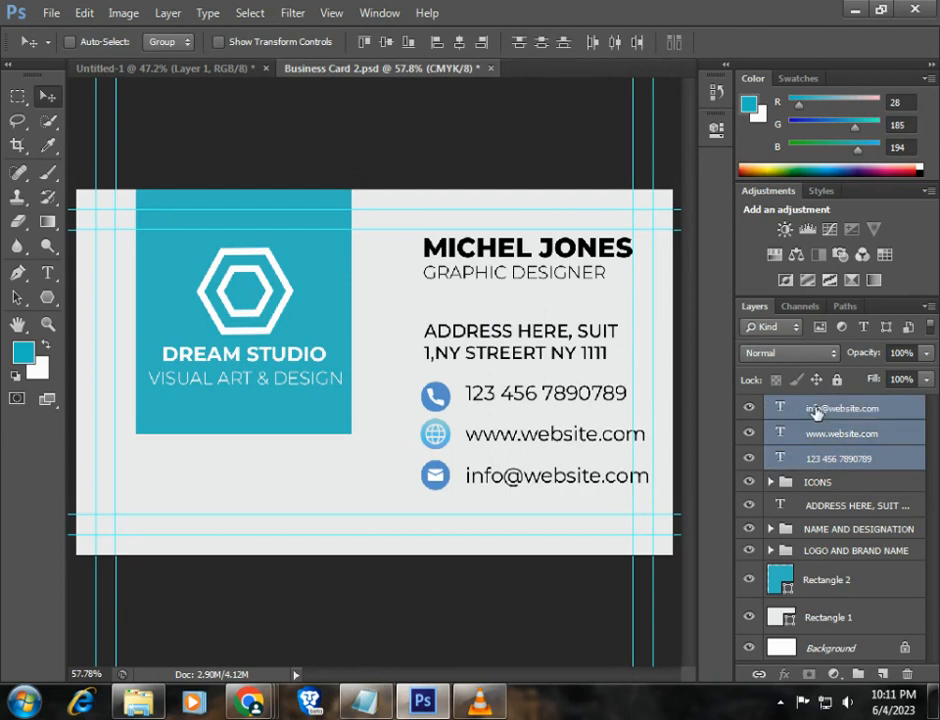
pyautogui.click(434, 46)
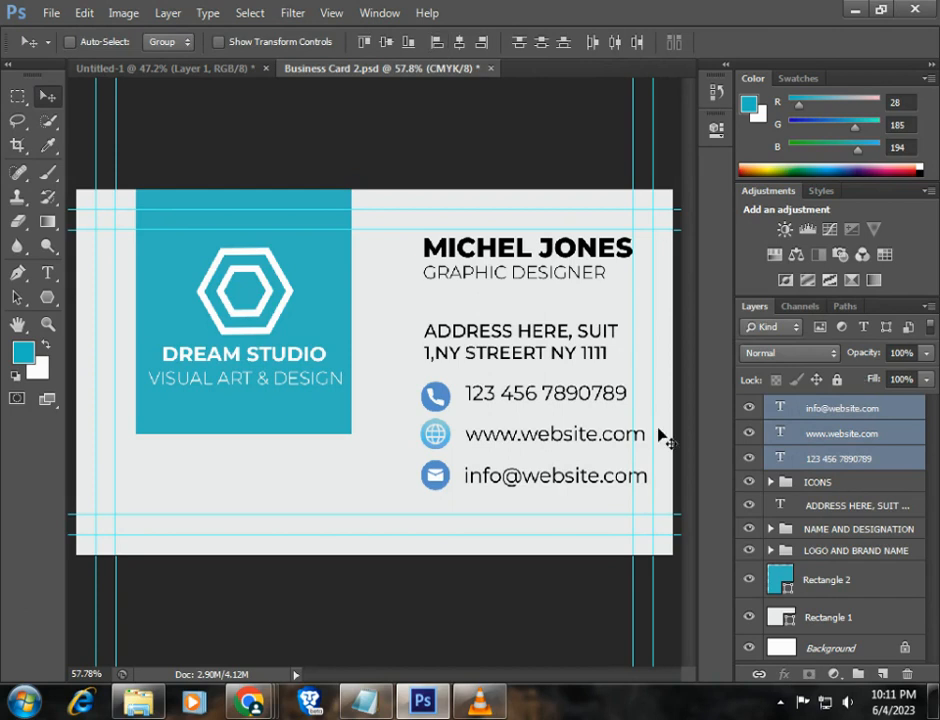
pyautogui.hotkey('shift', 'Left')
pyautogui.hotkey('shift', 'Left')
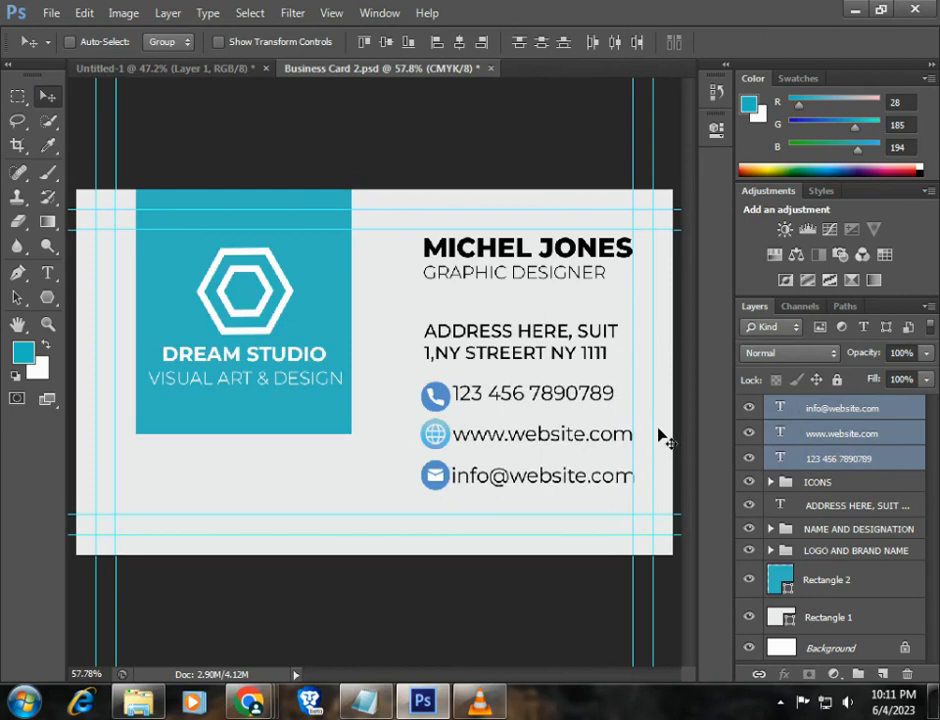
# Move the ICONS group left to open a gap between the icons and the contact text lines.
pyautogui.click(815, 484)
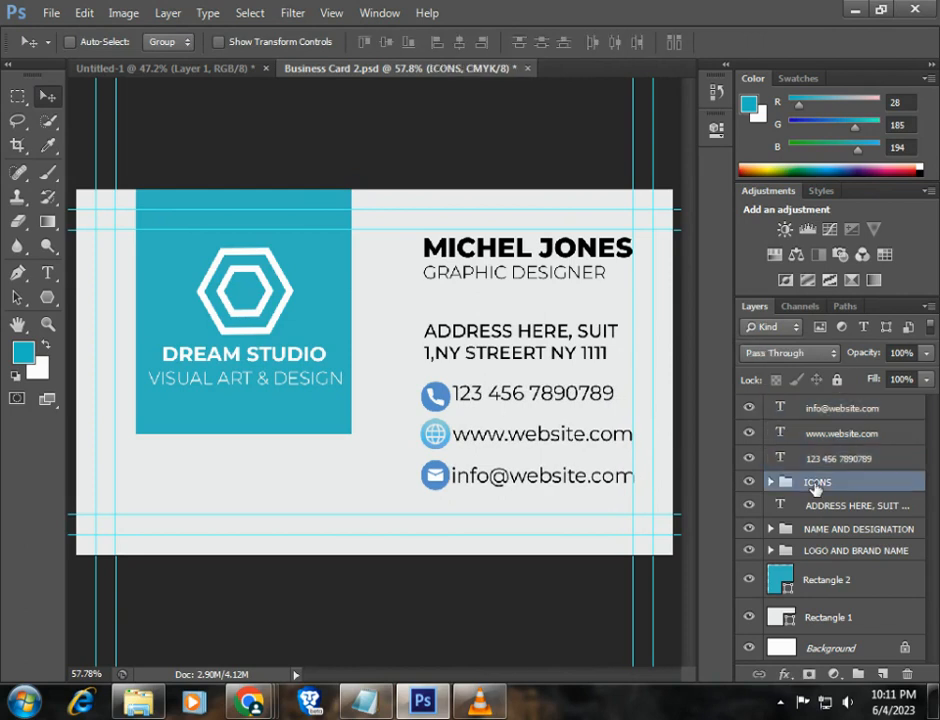
pyautogui.hotkey('shift', 'Left')
pyautogui.press('Left')
pyautogui.press('Left')
pyautogui.press('Left')
pyautogui.press('Left')
pyautogui.press('Left')
pyautogui.press('Left')
pyautogui.press('Left')
pyautogui.press('Left')
pyautogui.press('Left')
pyautogui.press('Left')
pyautogui.press('Left')
pyautogui.press('Left')
pyautogui.press('Left')
pyautogui.press('Left')
pyautogui.press('Left')
pyautogui.press('Left')
pyautogui.press('Left')
pyautogui.press('Left')
pyautogui.press('Left')
pyautogui.press('Left')
pyautogui.press('Left')
pyautogui.press('Left')
pyautogui.press('Left')
pyautogui.press('Left')
pyautogui.press('Left')
pyautogui.press('Left')
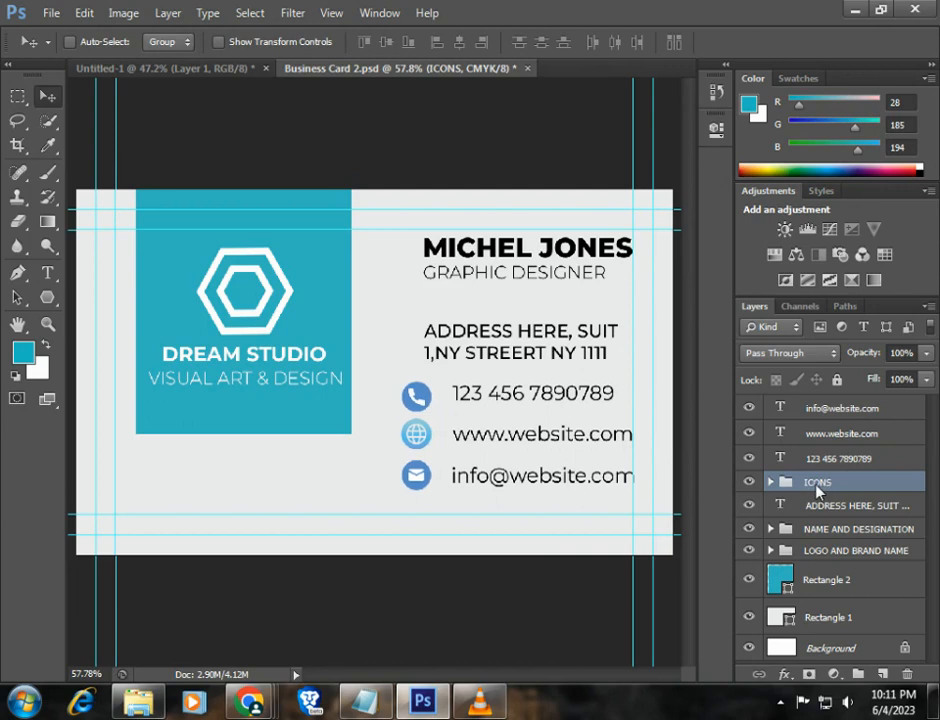
# Nudge the three contact text lines together slightly left so they sit nearer the icons and inside the right-hand guide.
pyautogui.click(813, 460)
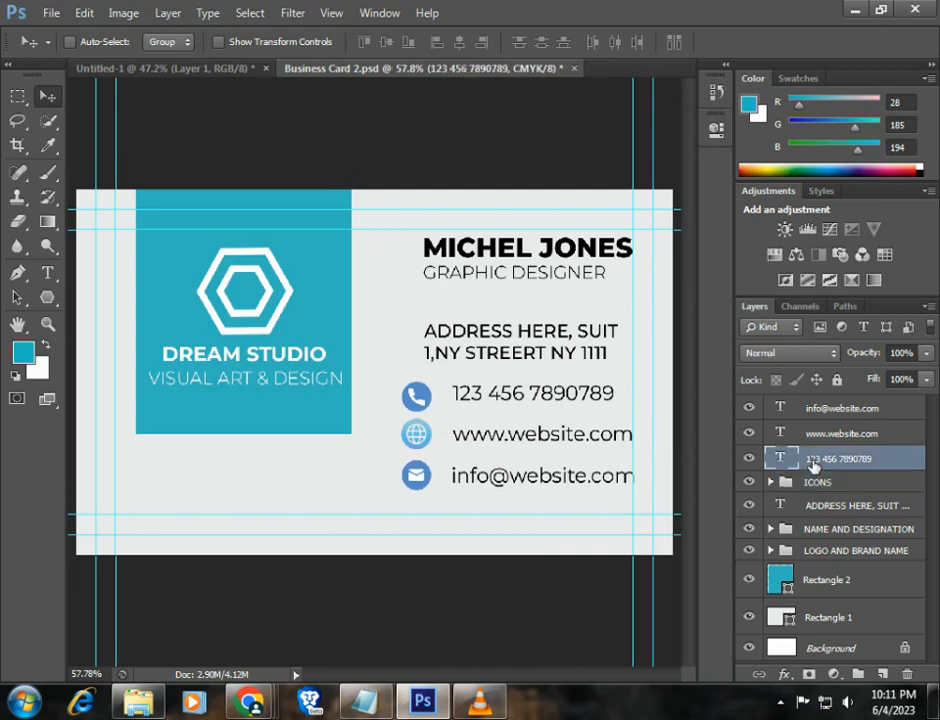
pyautogui.keyDown('shift'); pyautogui.click(811, 408); pyautogui.keyUp('shift')
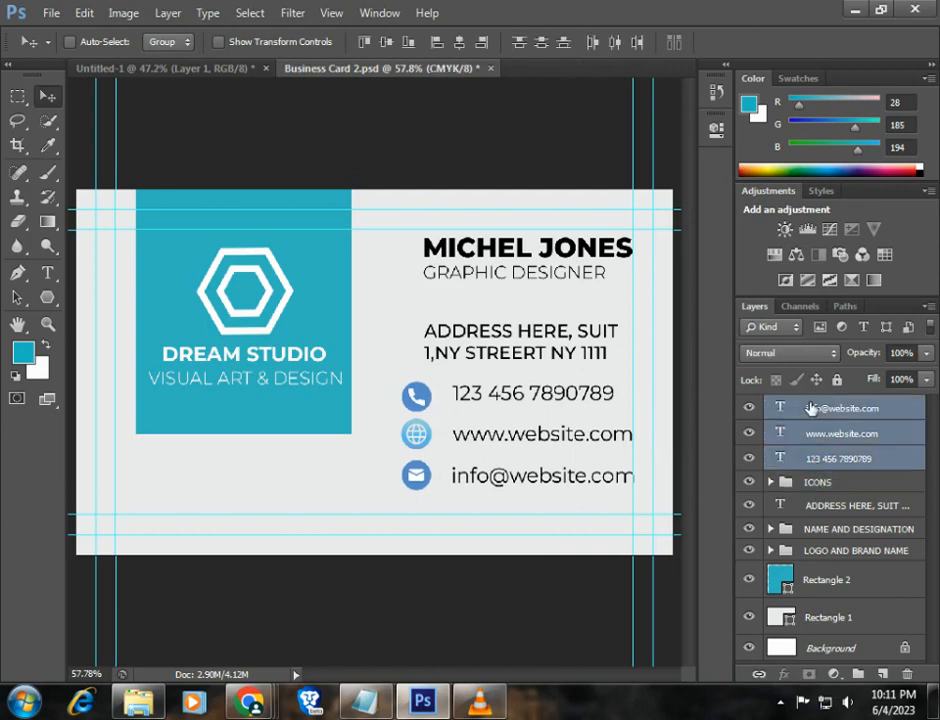
pyautogui.press('Left')
pyautogui.press('Left')
pyautogui.press('Left')
pyautogui.press('Left')
pyautogui.press('Left')
pyautogui.press('Left')
pyautogui.press('Left')
pyautogui.press('Left')
pyautogui.press('Left')
pyautogui.press('Left')
pyautogui.press('Left')
pyautogui.press('Left')
pyautogui.press('Left')
pyautogui.press('Left')
pyautogui.press('Left')
pyautogui.press('Left')
pyautogui.press('Left')
pyautogui.press('Left')
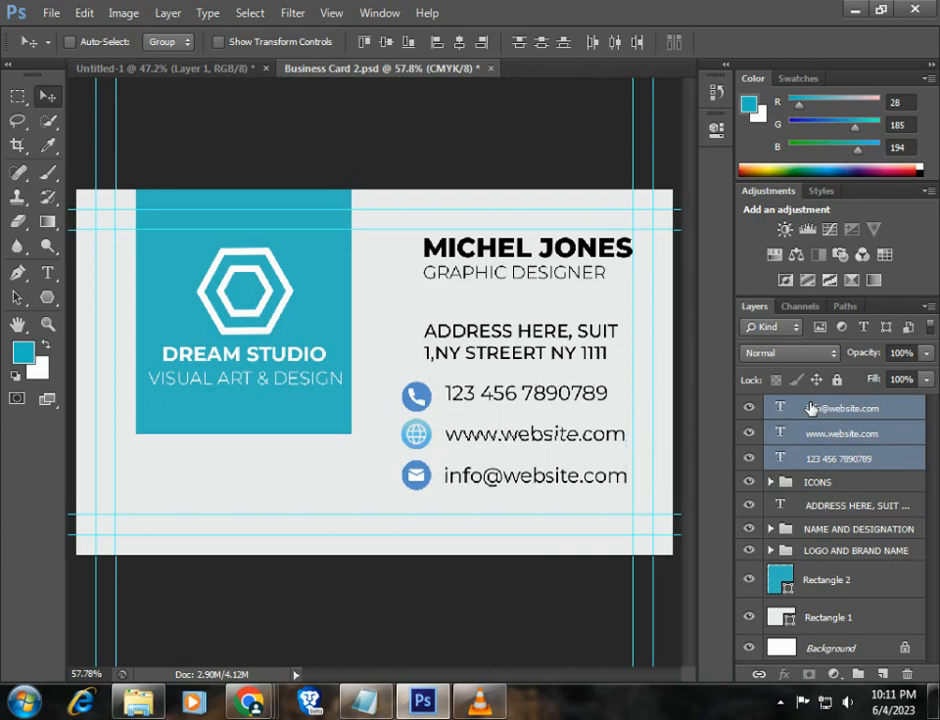
pyautogui.press('Right')
pyautogui.press('Right')
pyautogui.press('Right')
pyautogui.press('Right')
pyautogui.press('Right')
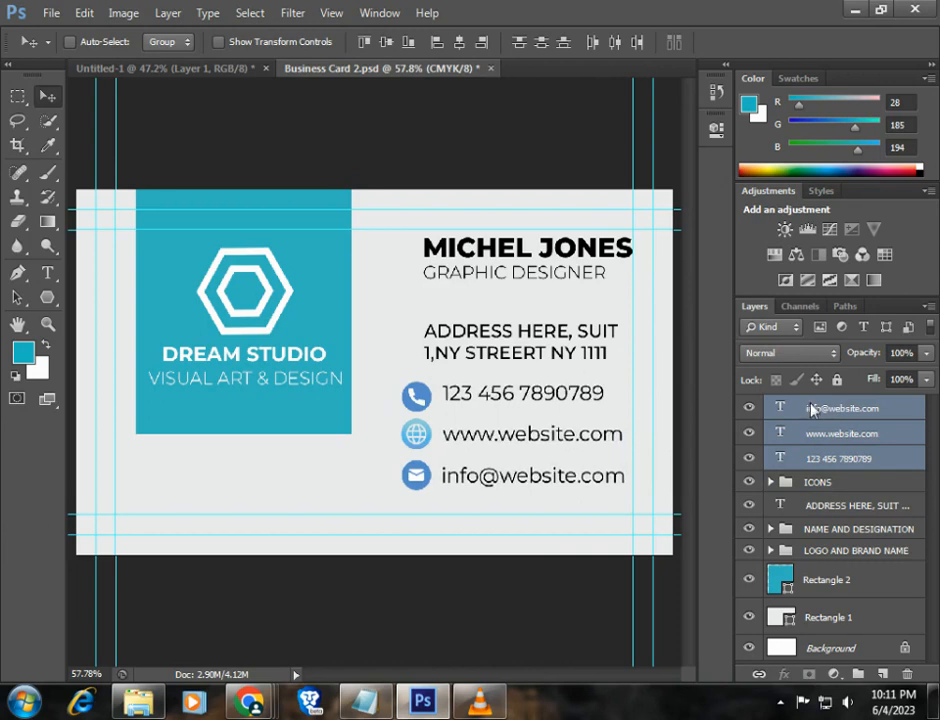
pyautogui.press('Right')
pyautogui.press('Right')
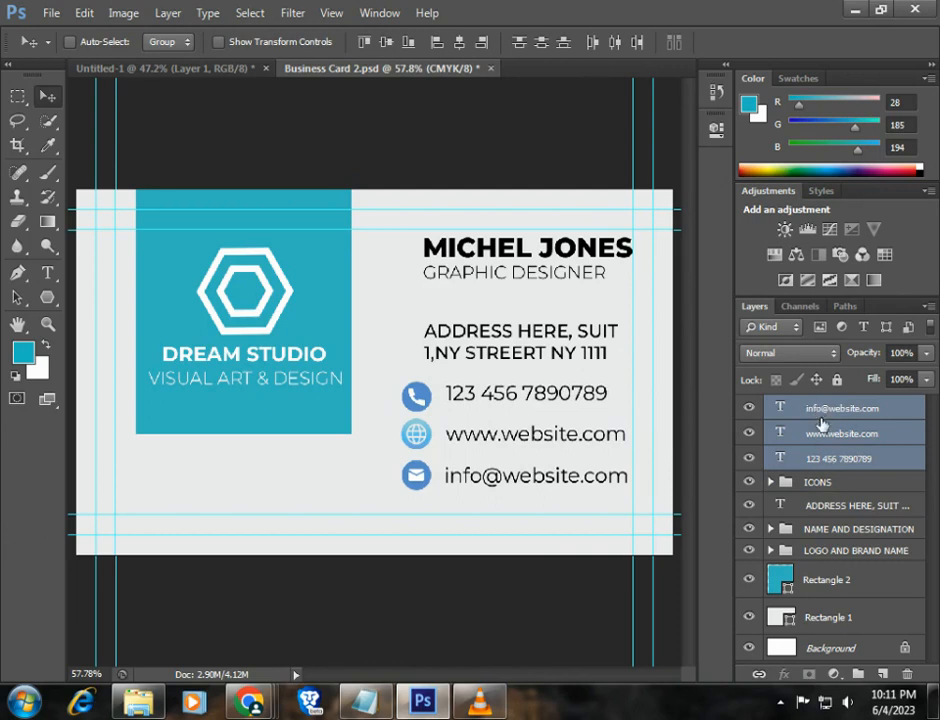
# Group the three contact text layers and rename the group information.
pyautogui.hotkey('ctrl', 'g')
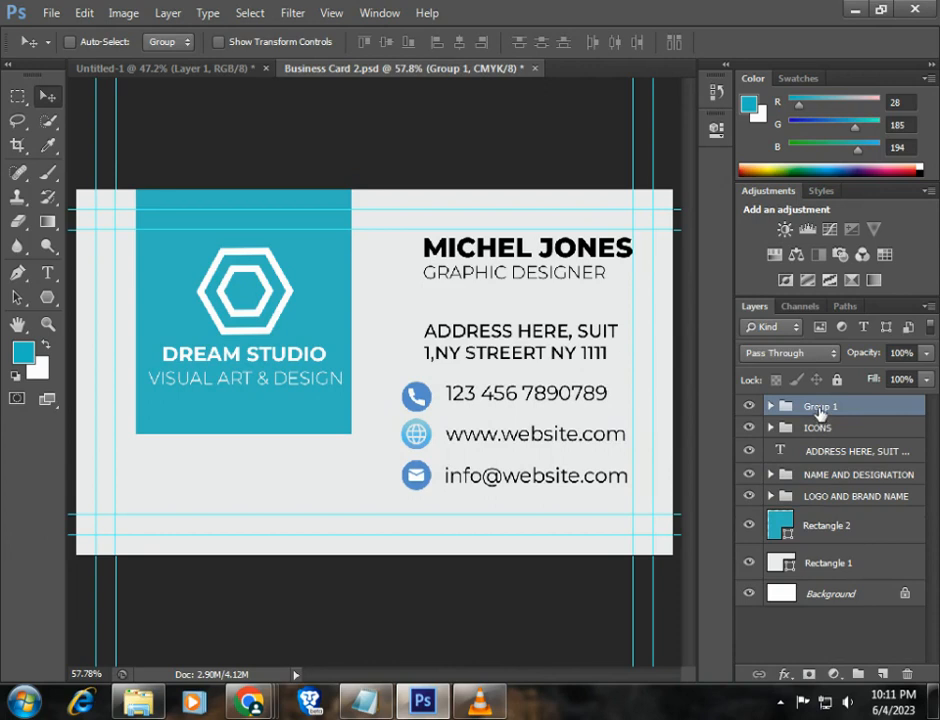
pyautogui.doubleClick(821, 408)
pyautogui.write('information')
pyautogui.press('Return')
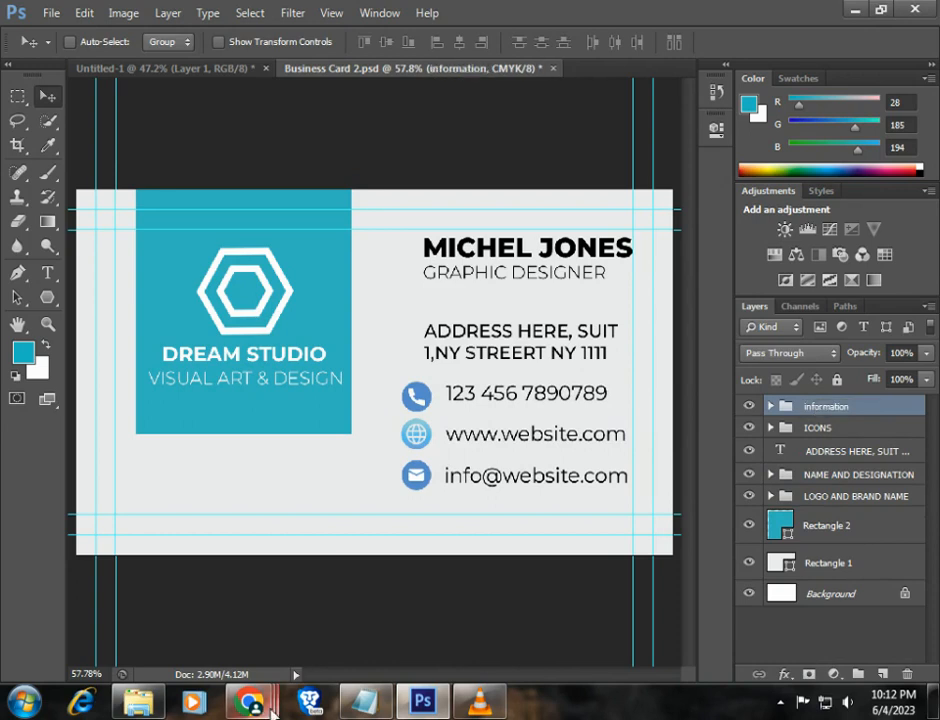
pyautogui.moveTo(250, 700)
pyautogui.click(134, 655)
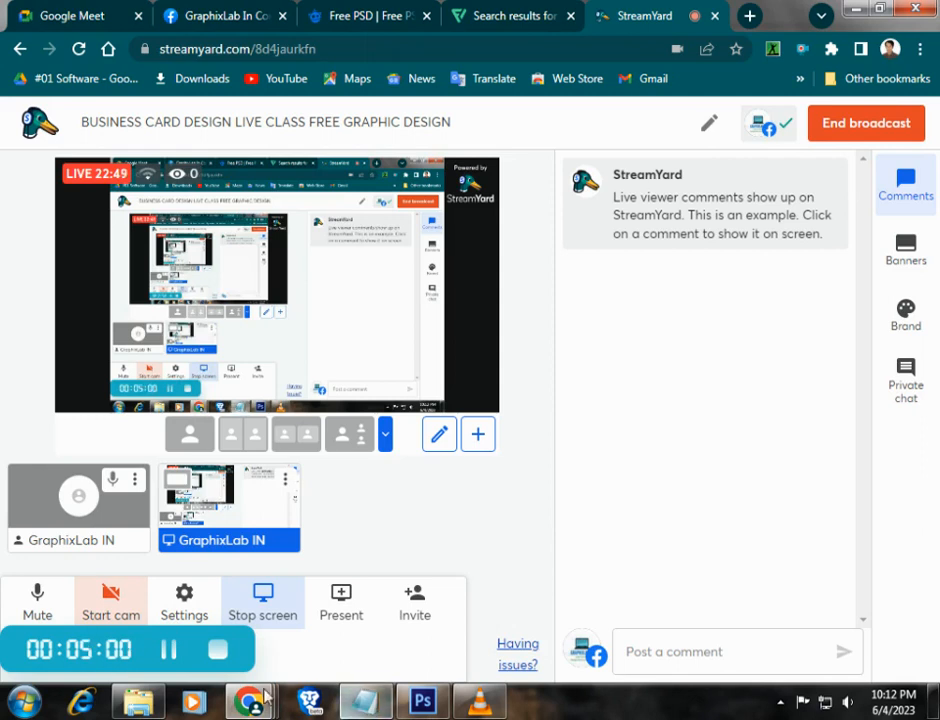
pyautogui.click(420, 702)
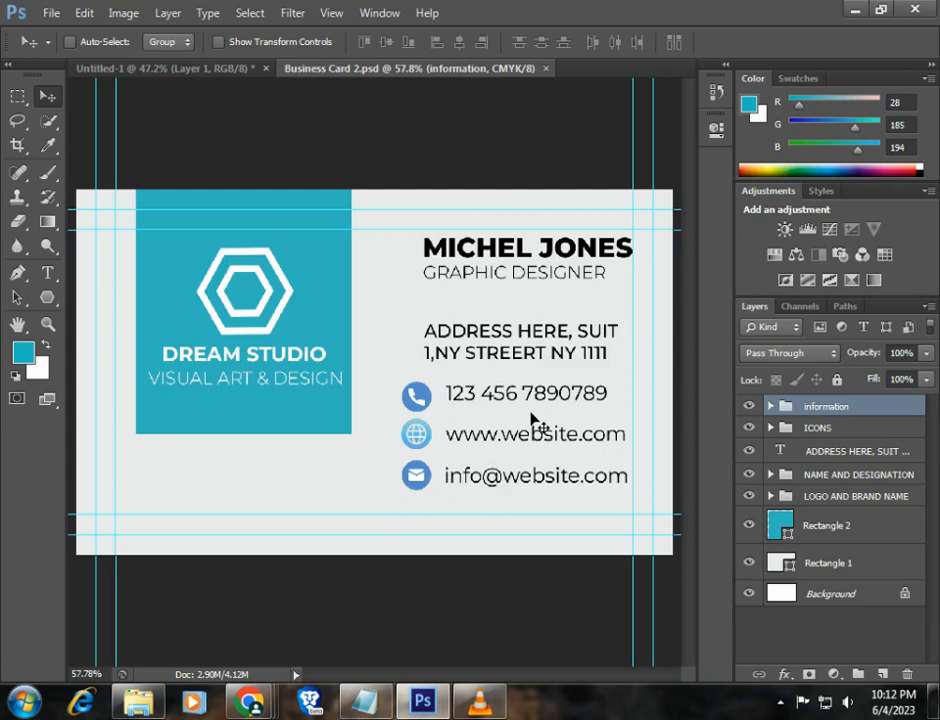
# Examine the back side of the reference card in the Untitled-1 document, including its logo, tagline and side bars.
pyautogui.click(118, 70)
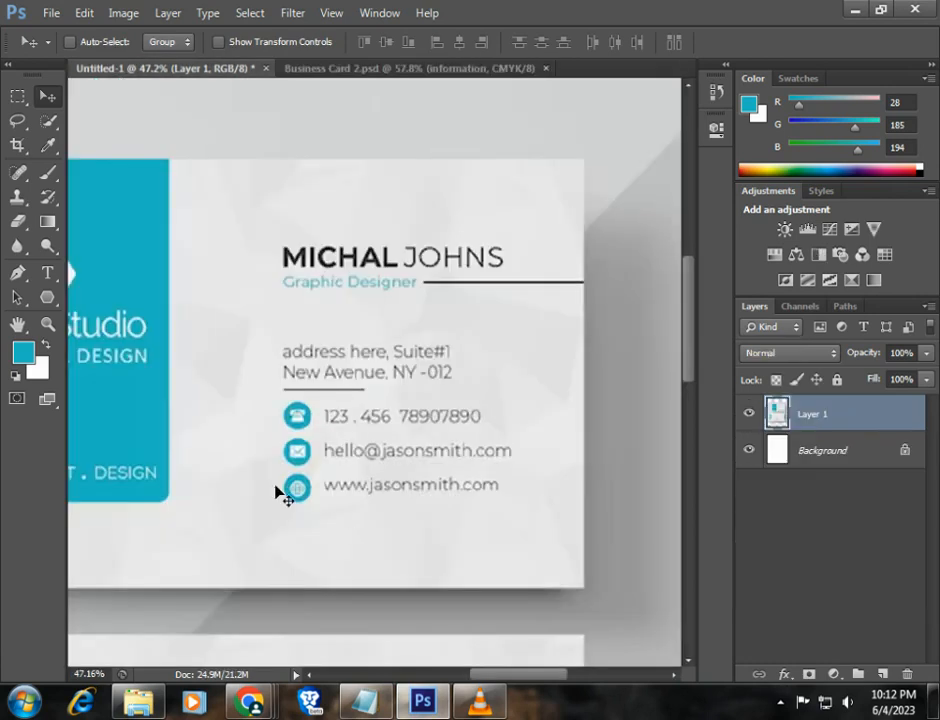
pyautogui.moveTo(280, 490); pyautogui.dragTo(447, 346)
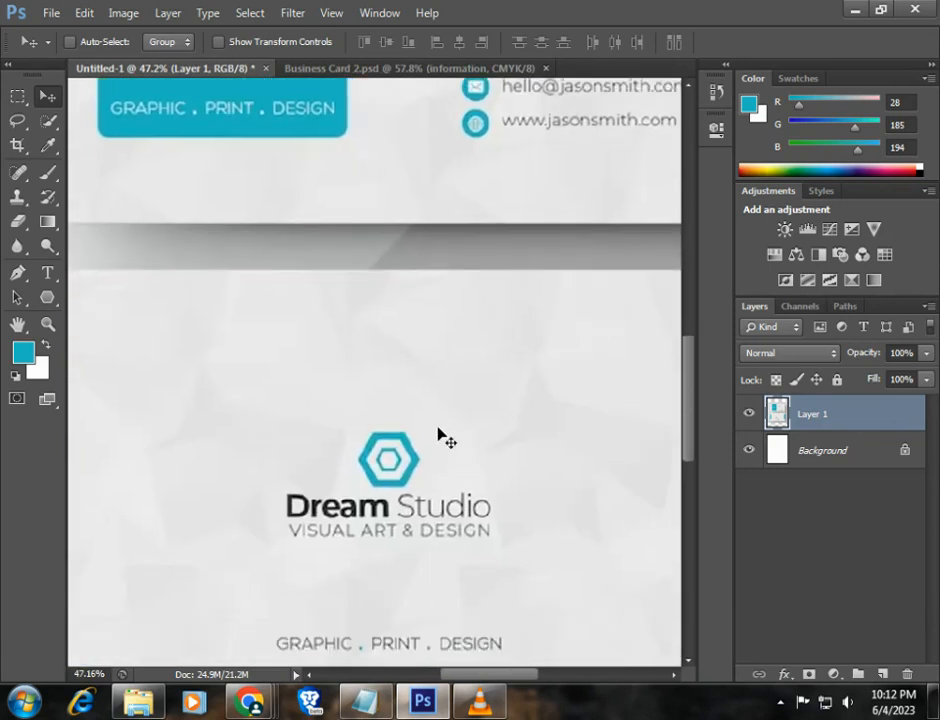
pyautogui.hotkey('ctrl', '0')
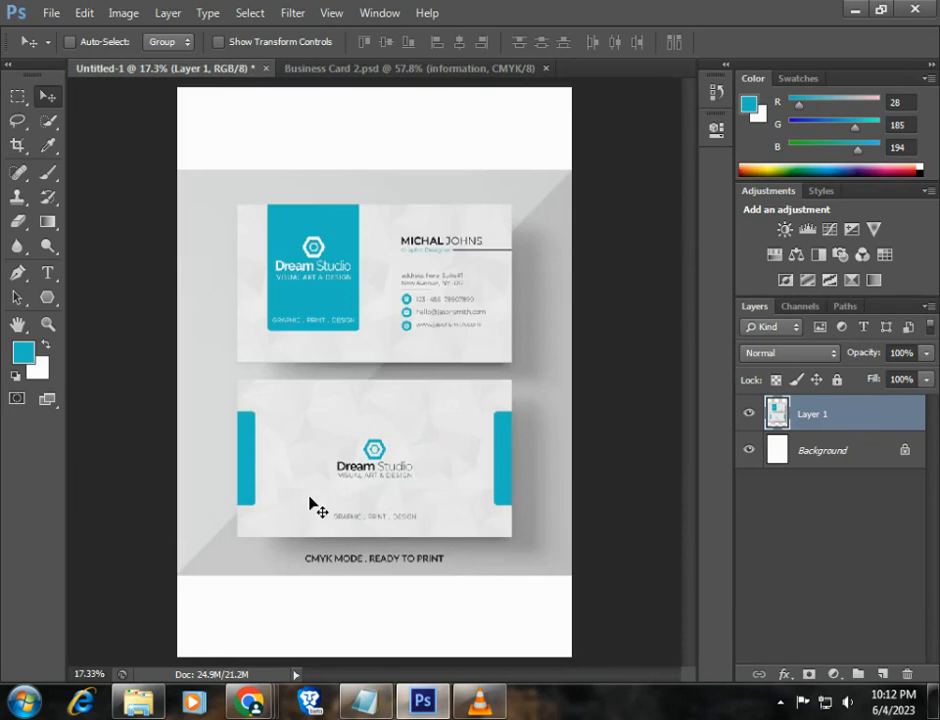
pyautogui.scroll(4, 310, 504)
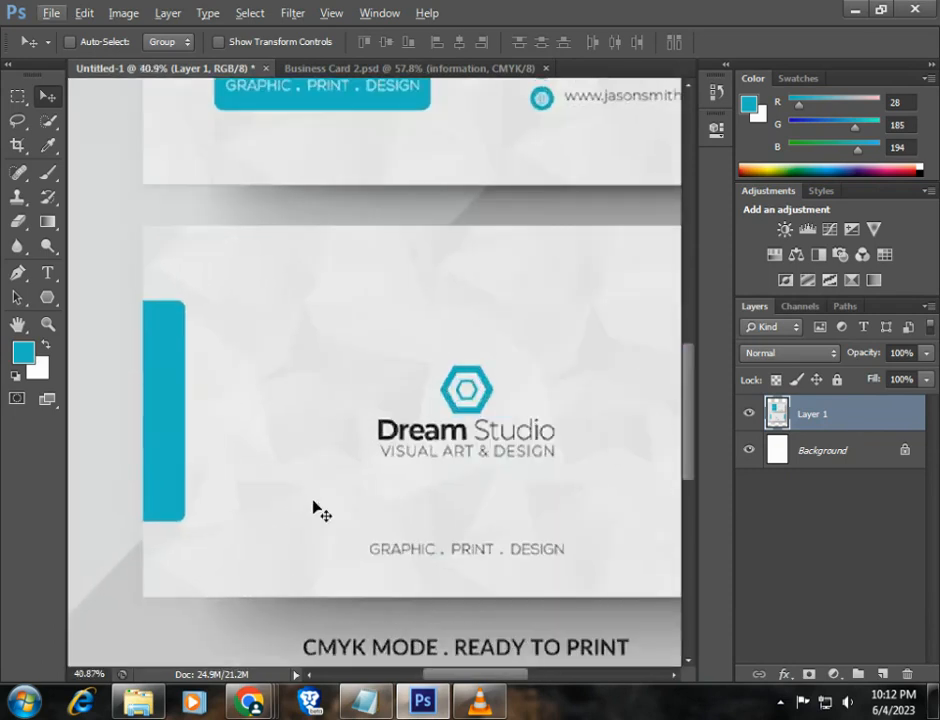
pyautogui.moveTo(380, 514)
pyautogui.mouseDown()
pyautogui.moveTo(311, 496)
pyautogui.moveTo(351, 494)
pyautogui.mouseUp()
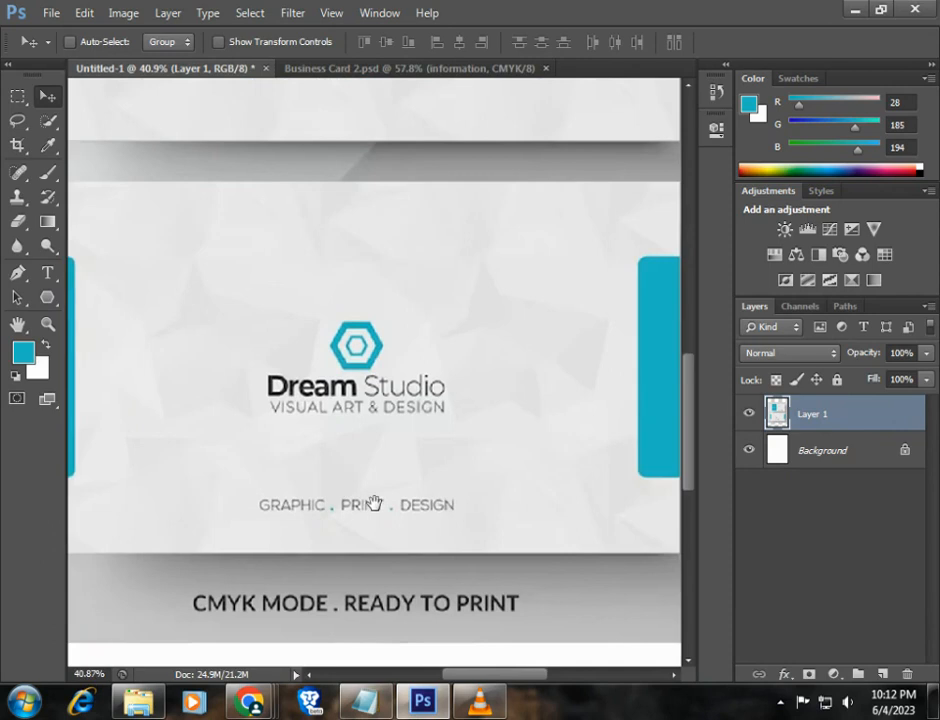
pyautogui.scroll(-2, 376, 508)
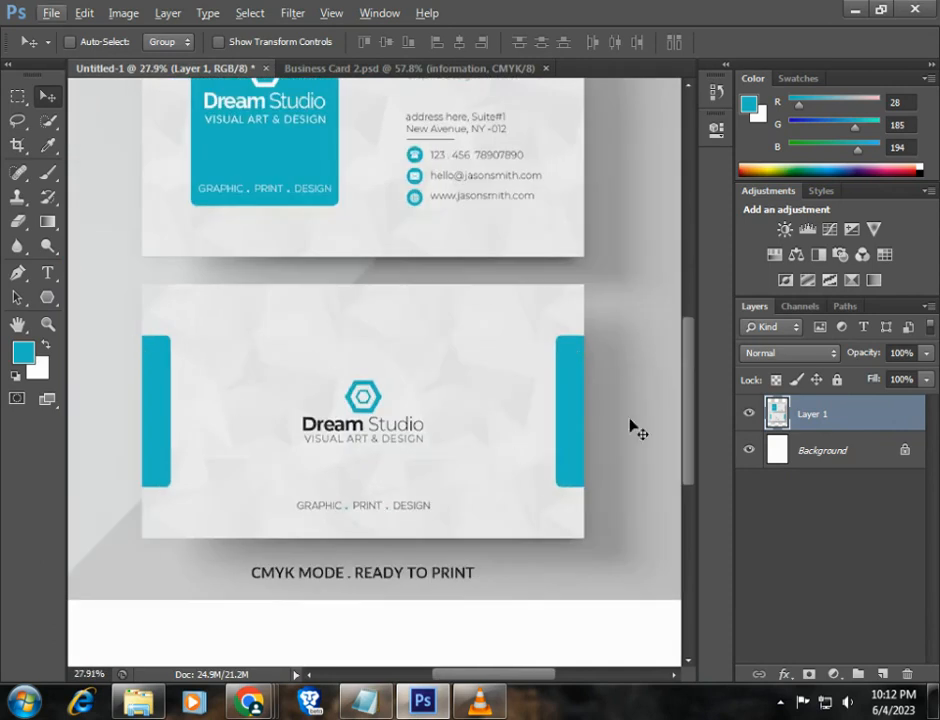
# Return to the Business Card 2.psd document and close it, leaving the reference document open.
pyautogui.click(365, 73)
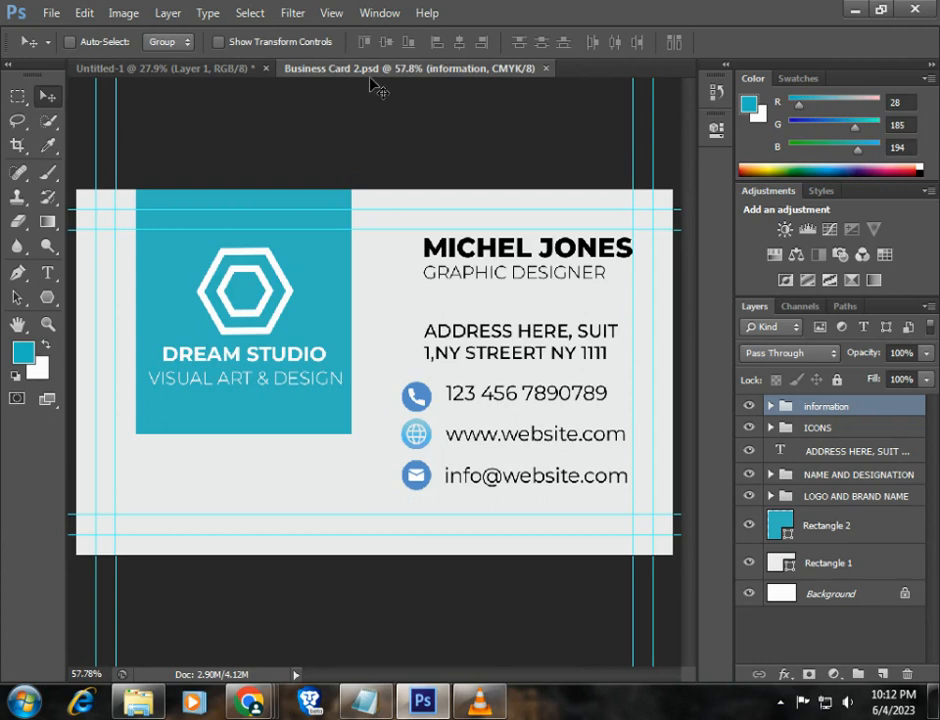
pyautogui.hotkey('ctrl', 'Tab')
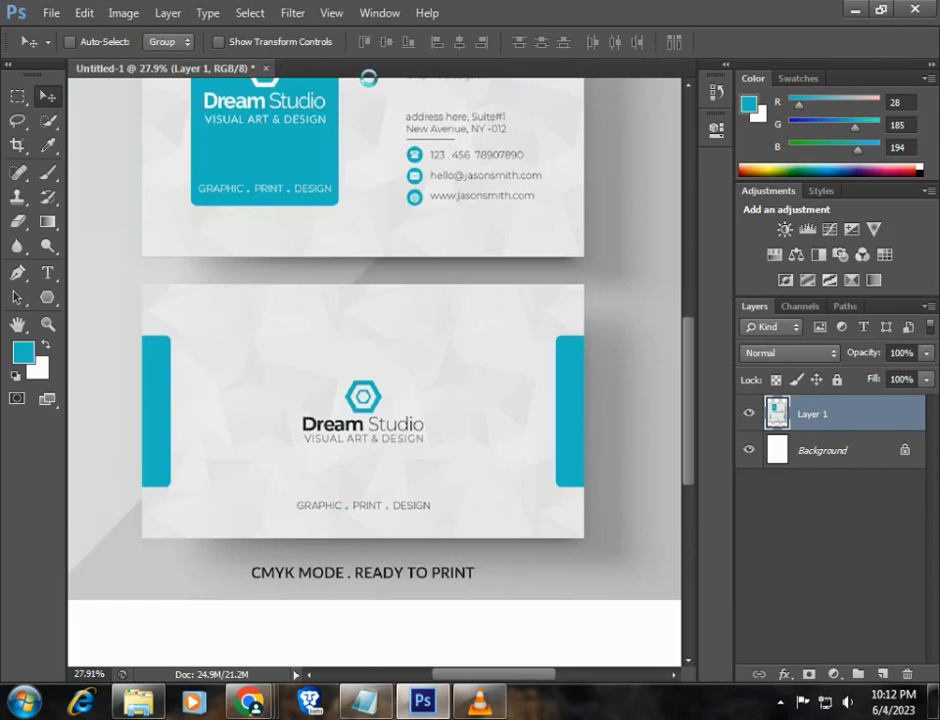
# Create a new 3.25 x 1.75 inch CMYK document at 300 pixels/inch named Business Card 2 back.
pyautogui.hotkey('ctrl', 'n')
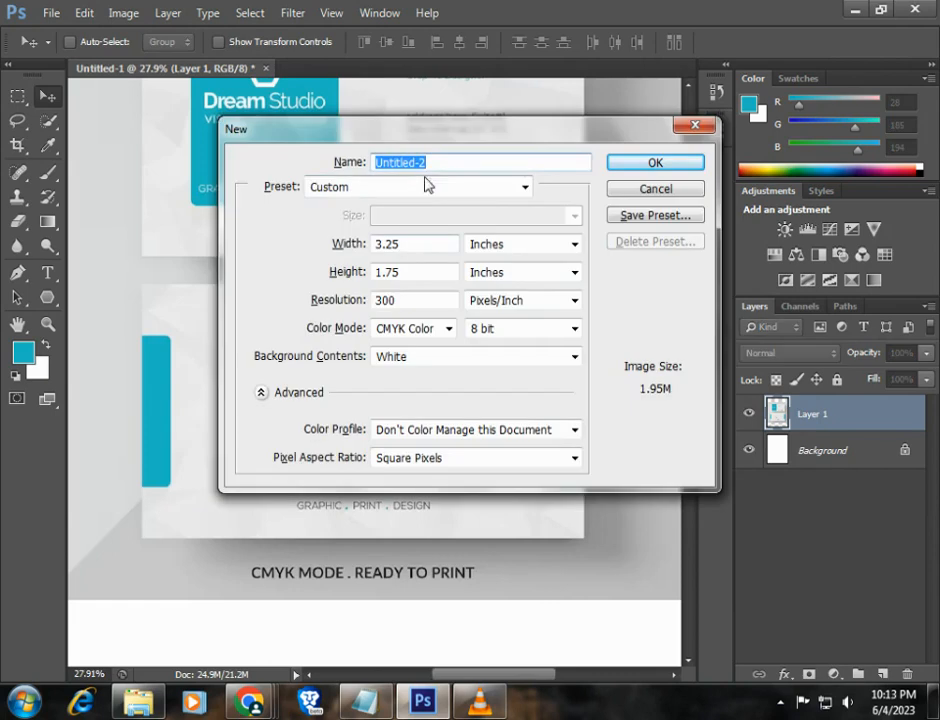
pyautogui.write('B')
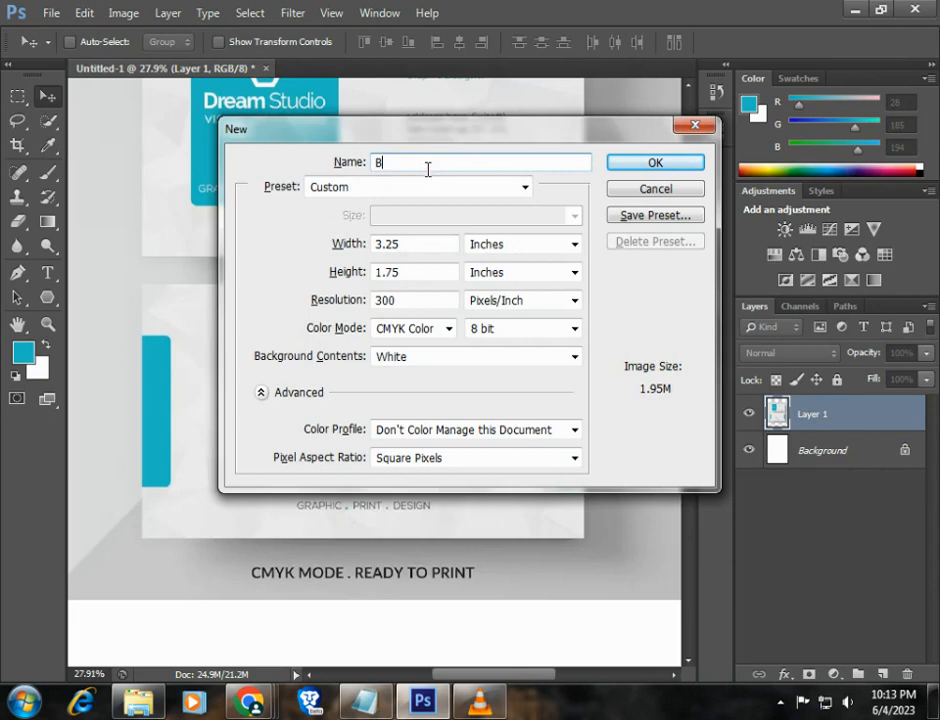
pyautogui.write('usiness ')
pyautogui.write('Card')
pyautogui.write(' 2 ')
pyautogui.write('bak')
pyautogui.press('BackSpace')
pyautogui.write('ck')
pyautogui.press('Return')
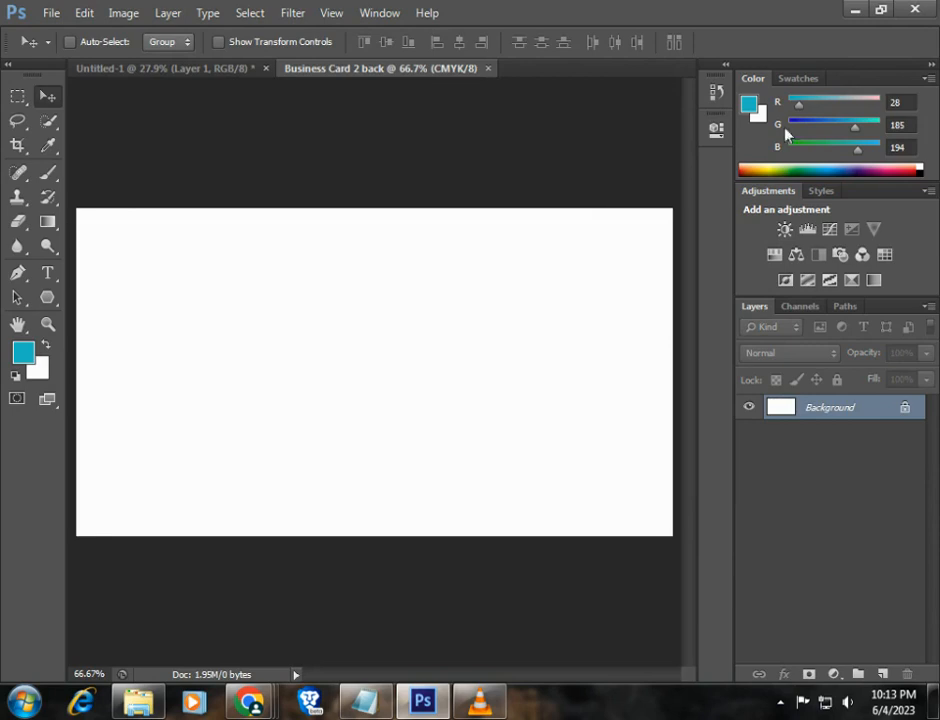
# Collapse the side panels, show the rulers and place guides along all four edges of the blank canvas.
pyautogui.click(931, 64)
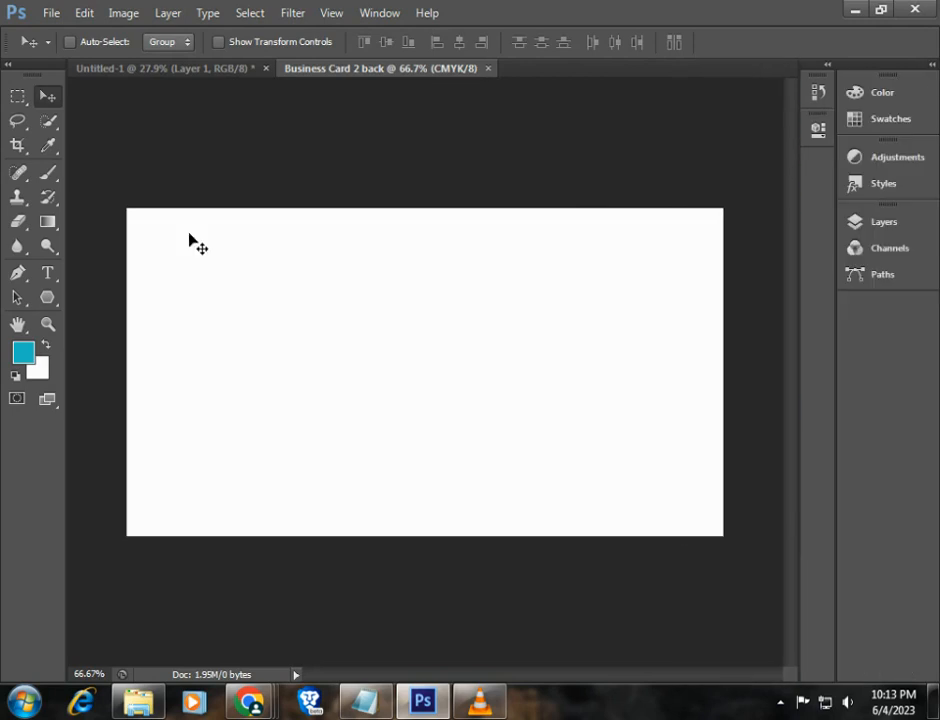
pyautogui.hotkey('ctrl', 'r')
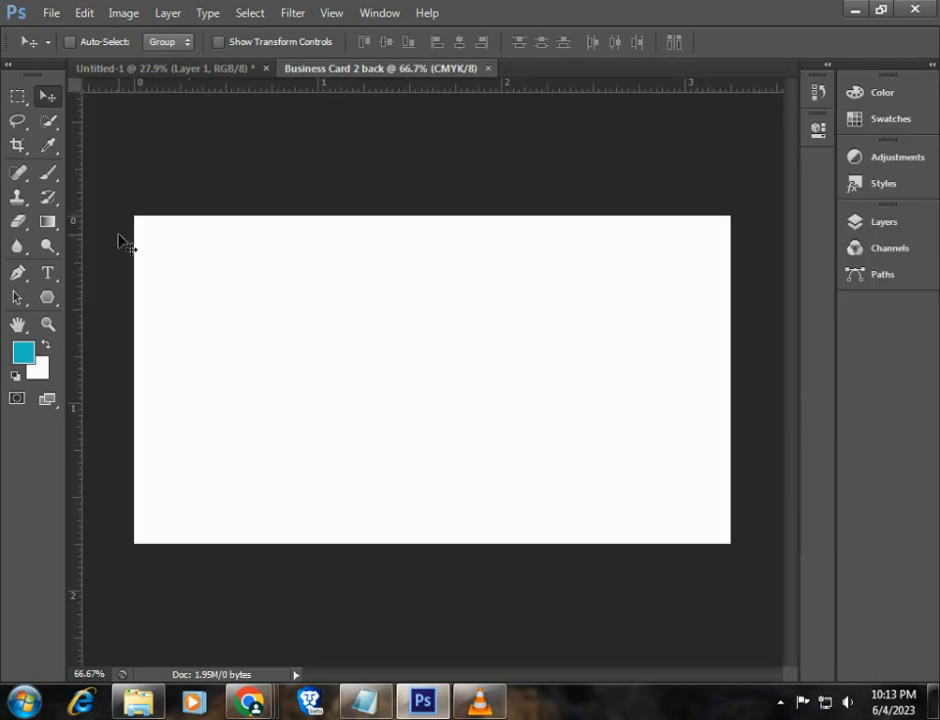
pyautogui.moveTo(75, 224); pyautogui.dragTo(138, 230)
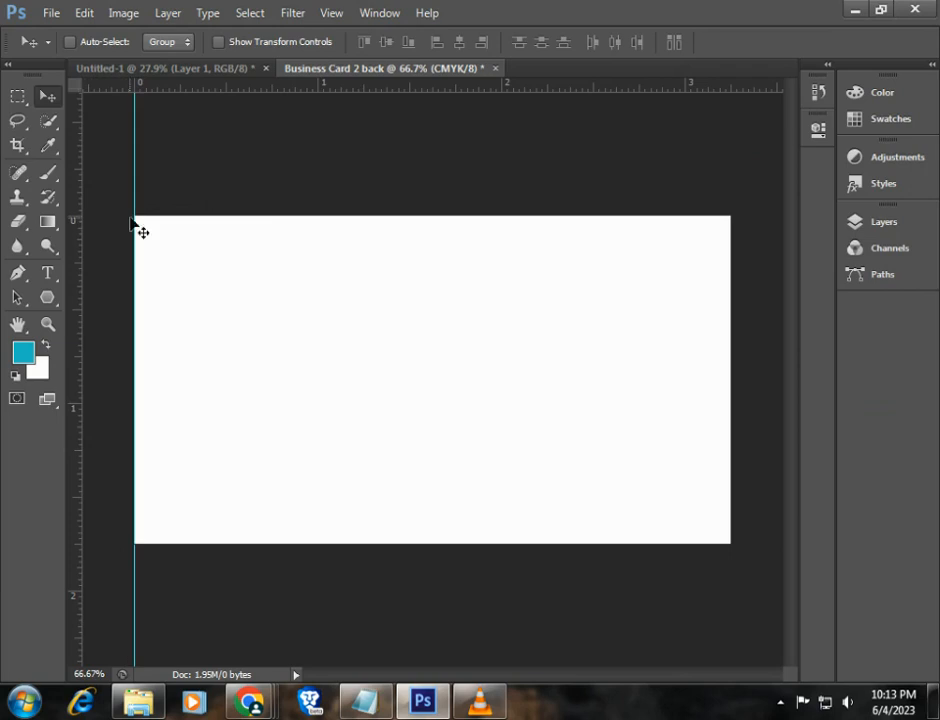
pyautogui.moveTo(76, 210); pyautogui.dragTo(730, 211)
pyautogui.moveTo(569, 94); pyautogui.dragTo(587, 215)
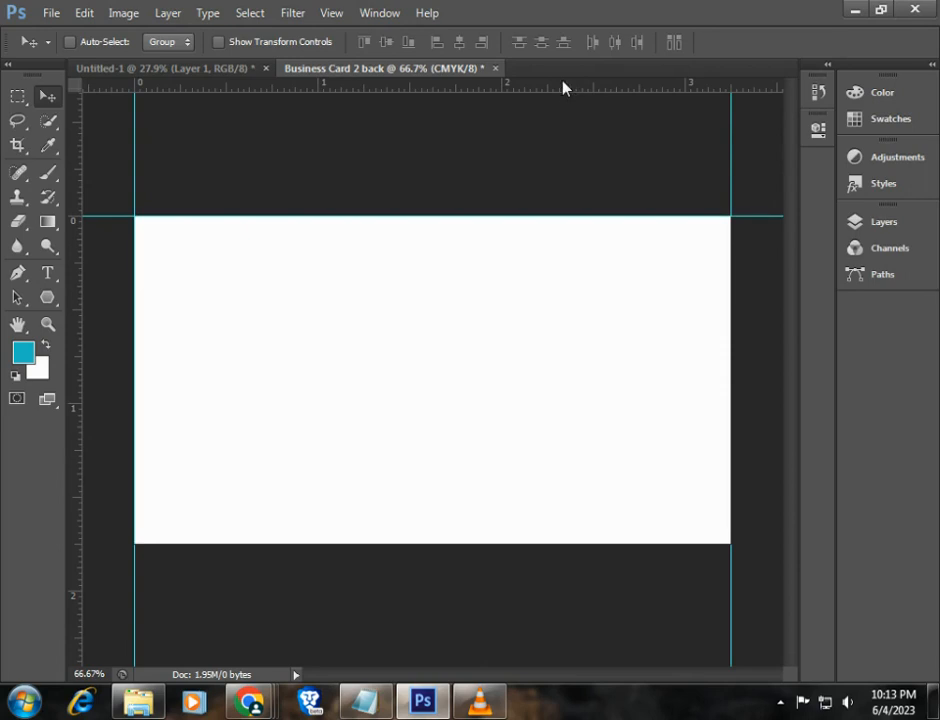
pyautogui.moveTo(563, 92); pyautogui.dragTo(605, 545)
# Try to extend the canvas by 0.25 inches in width and 2.5 inches in height, and undo the resize.
pyautogui.click(127, 18)
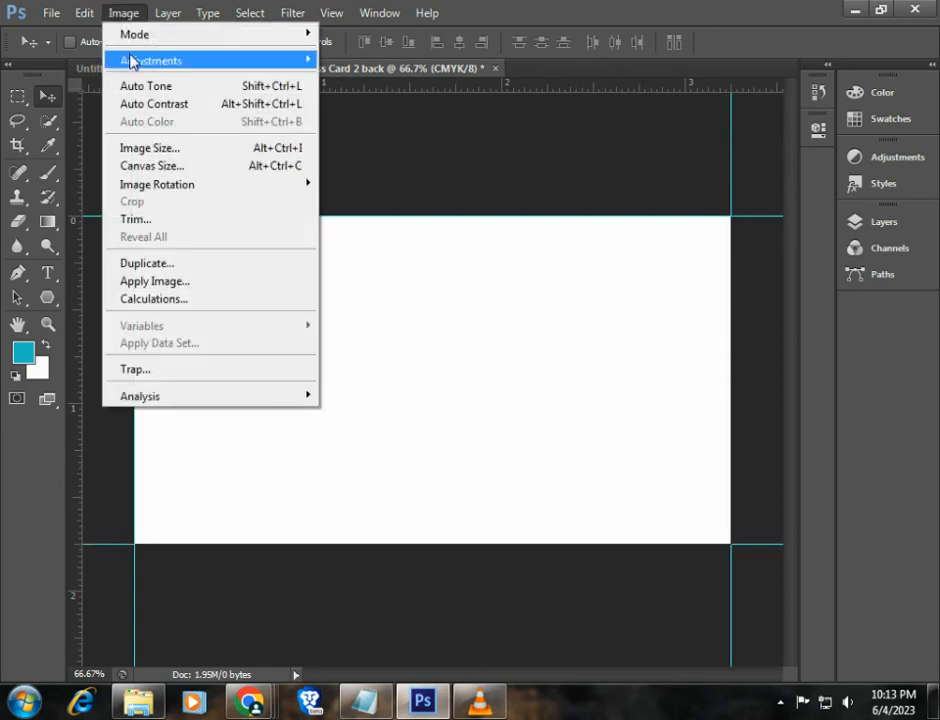
pyautogui.click(155, 175)
pyautogui.click(433, 253)
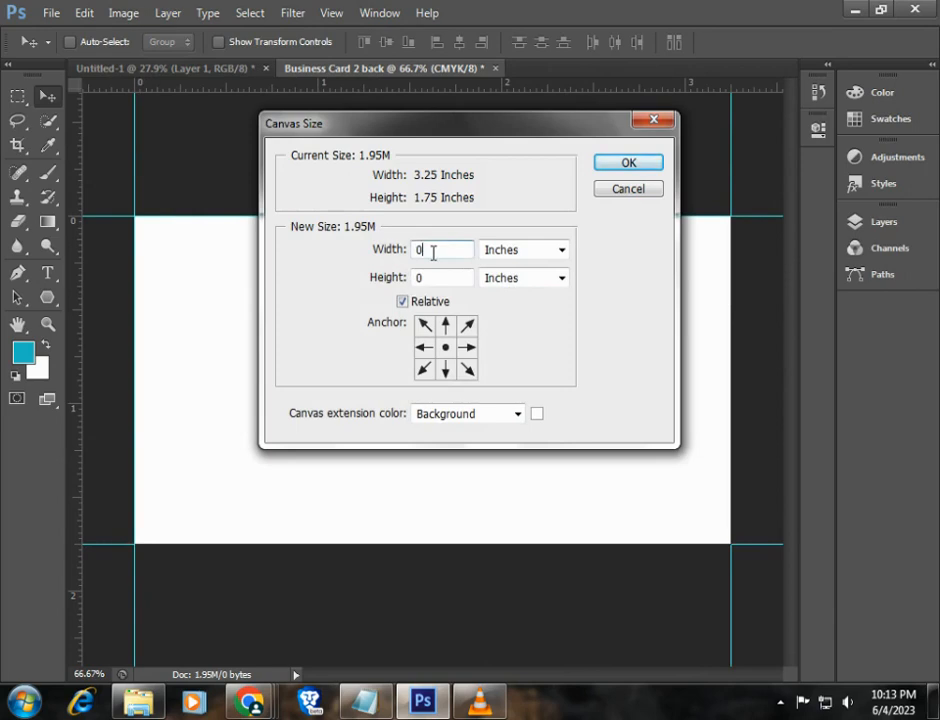
pyautogui.write('.25')
pyautogui.click(437, 278)
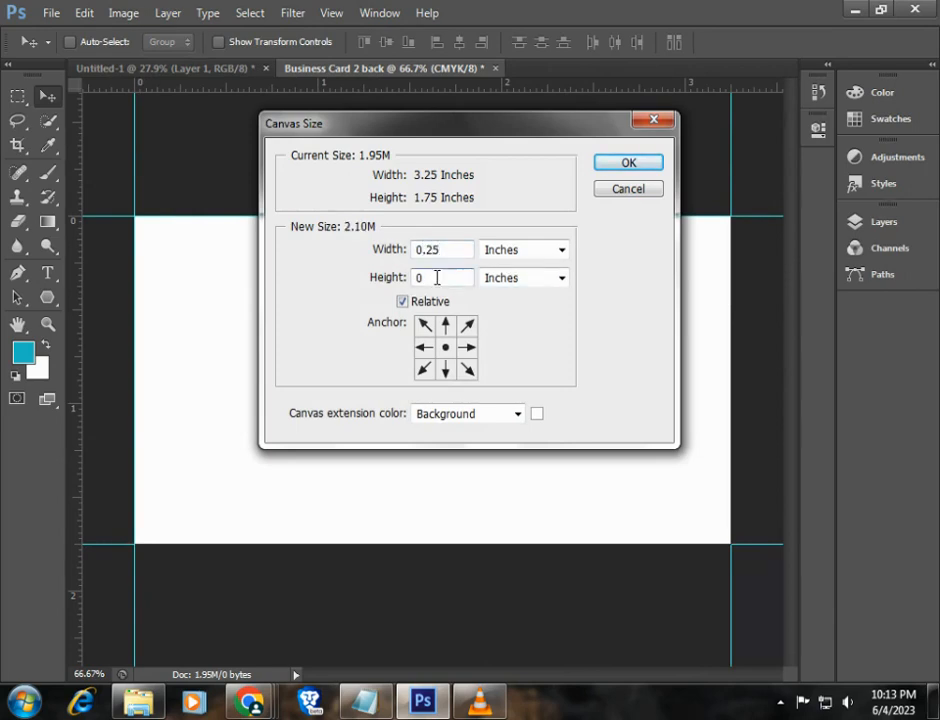
pyautogui.write('2.5')
pyautogui.press('Return')
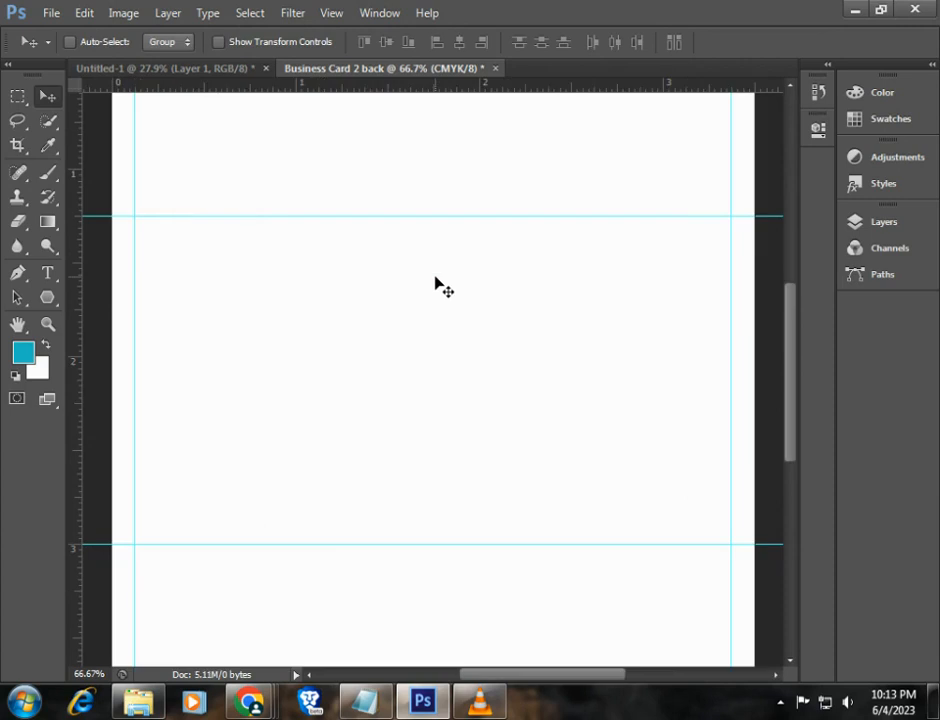
pyautogui.hotkey('ctrl', 'z')
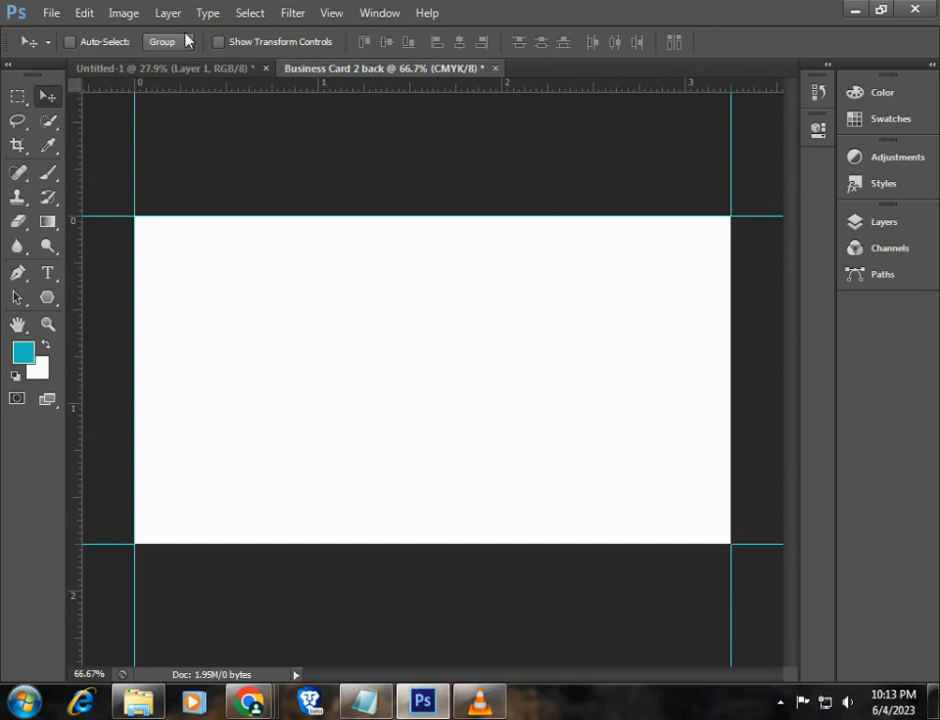
# Extend the canvas by a relative 0.25 inches in both width and height, keeping the centre anchor.
pyautogui.click(137, 17)
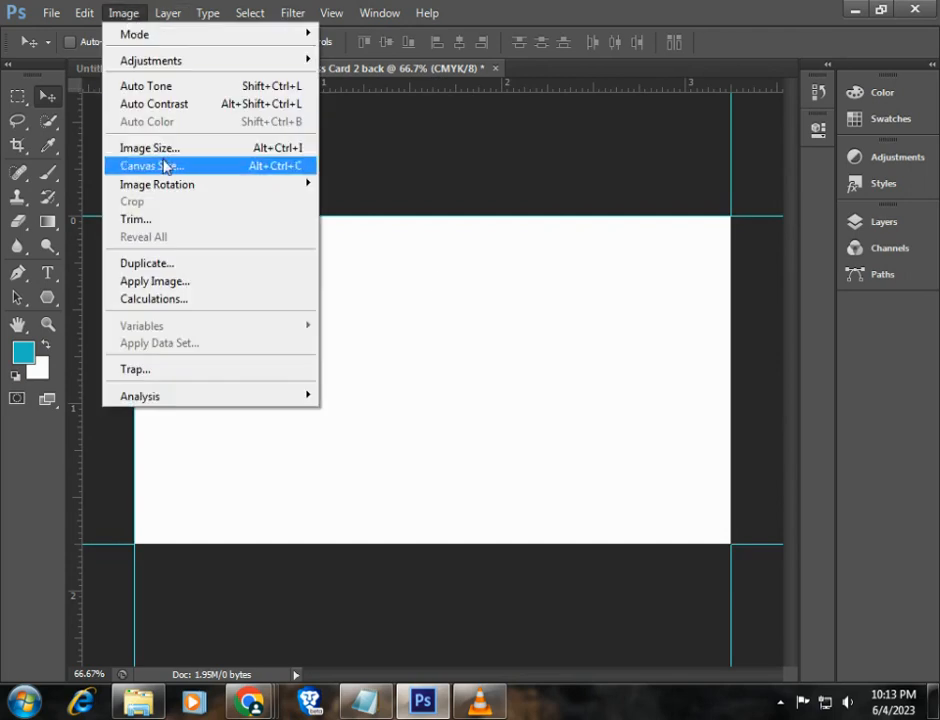
pyautogui.click(165, 166)
pyautogui.click(429, 278)
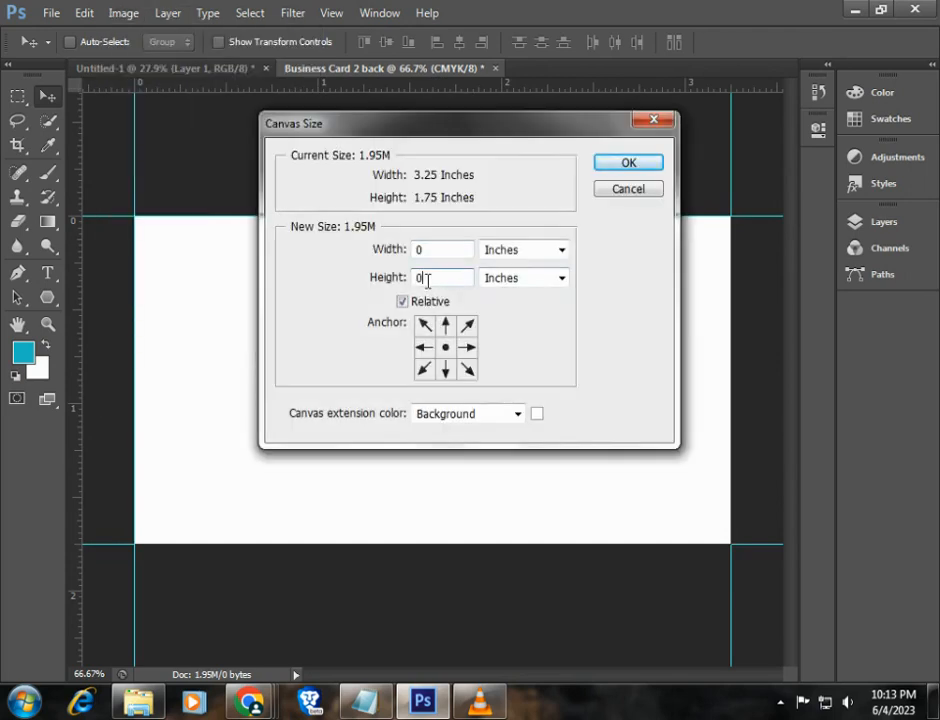
pyautogui.write('.25')
pyautogui.click(431, 248)
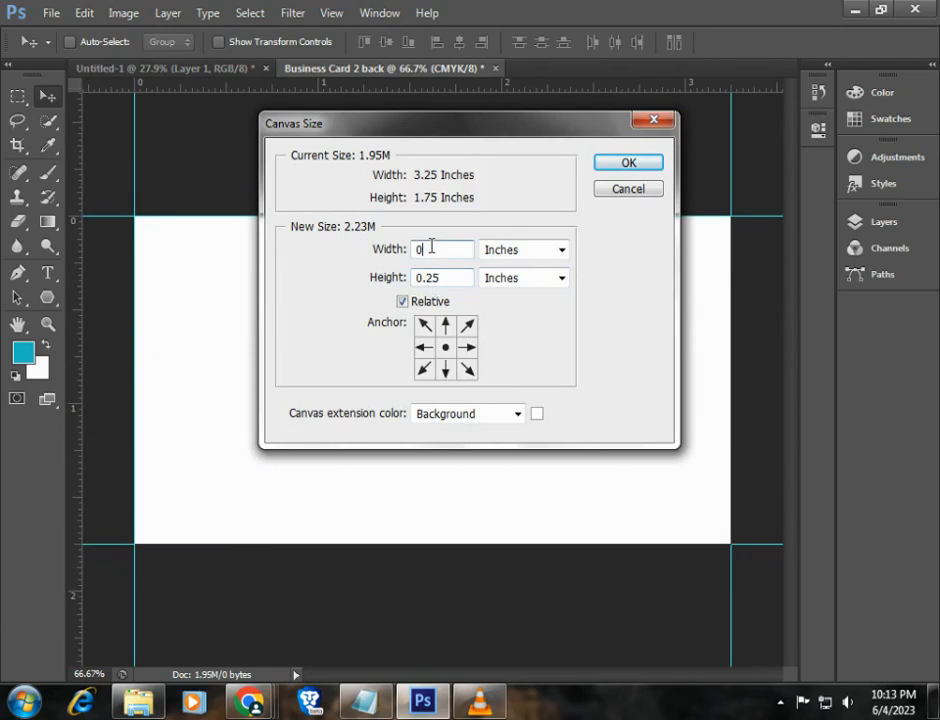
pyautogui.write('.25')
pyautogui.press('Return')
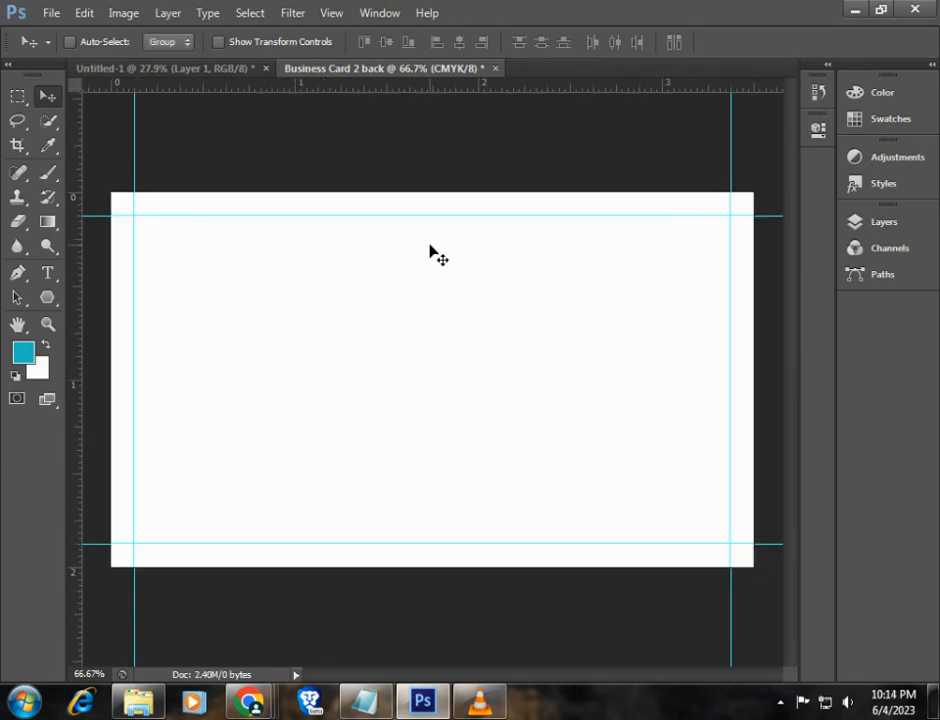
# Place a second set of guides along all four edges of the enlarged canvas and hide the rulers.
pyautogui.moveTo(71, 239); pyautogui.dragTo(109, 233)
pyautogui.moveTo(83, 239); pyautogui.dragTo(752, 247)
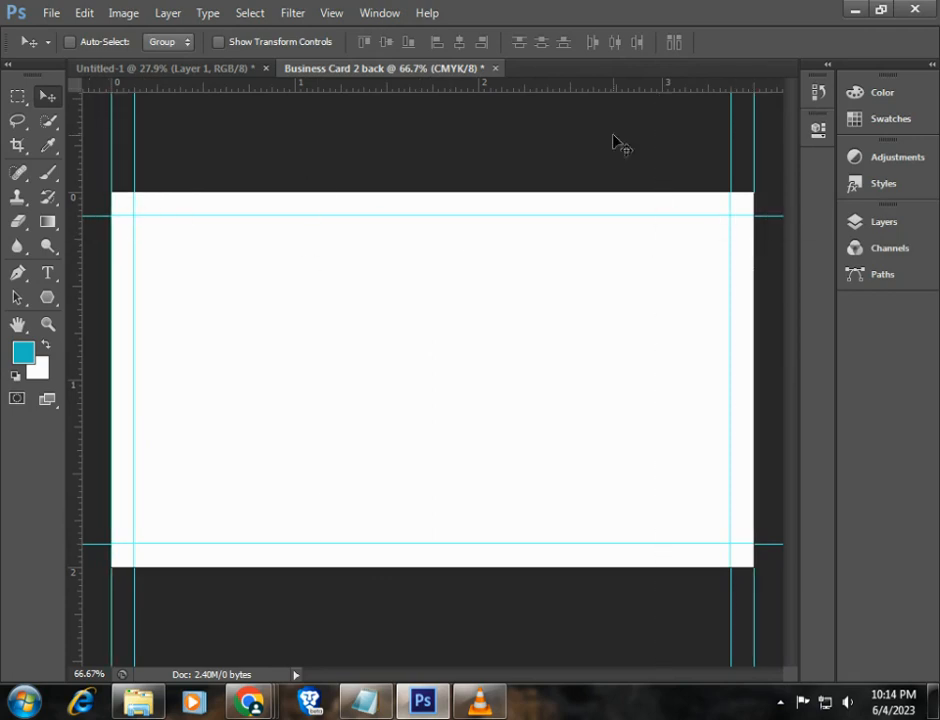
pyautogui.moveTo(531, 88); pyautogui.dragTo(541, 190)
pyautogui.moveTo(506, 96); pyautogui.dragTo(571, 518)
pyautogui.click(503, 272)
pyautogui.moveTo(466, 88); pyautogui.dragTo(534, 567)
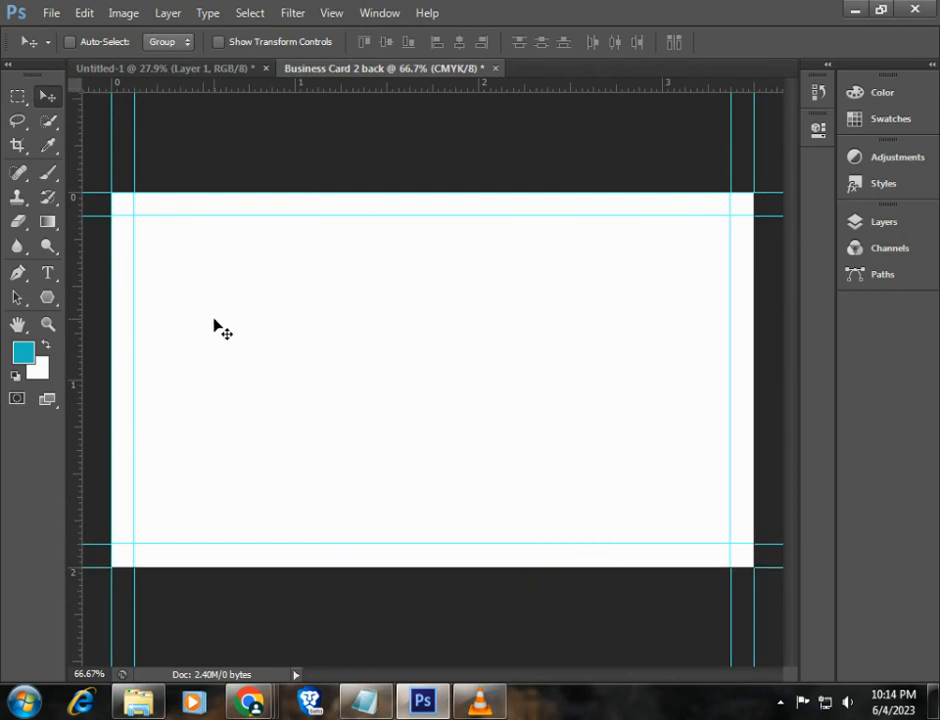
pyautogui.hotkey('ctrl', 'r')
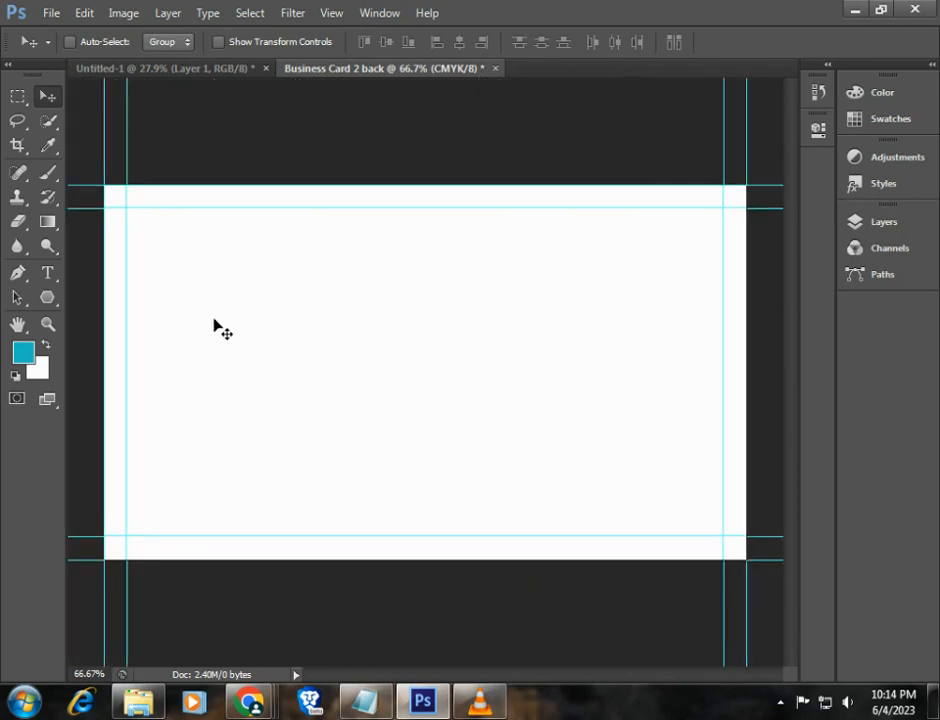
# Extend the canvas by another 0.25 inches in width and height beyond the outer guides and fit it on screen.
pyautogui.click(121, 14)
pyautogui.click(187, 170)
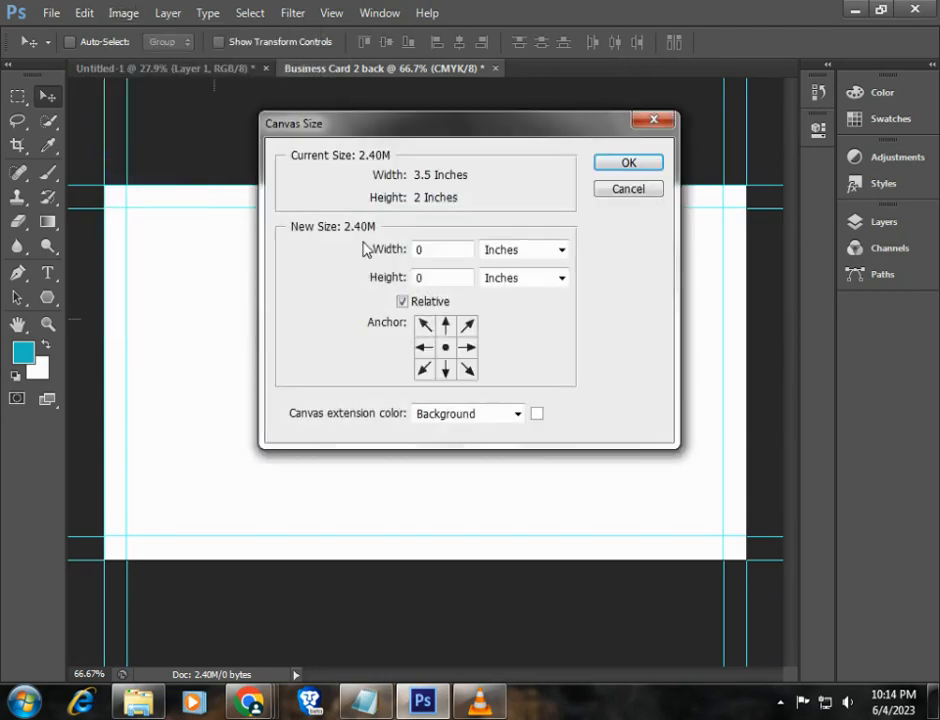
pyautogui.write('.25')
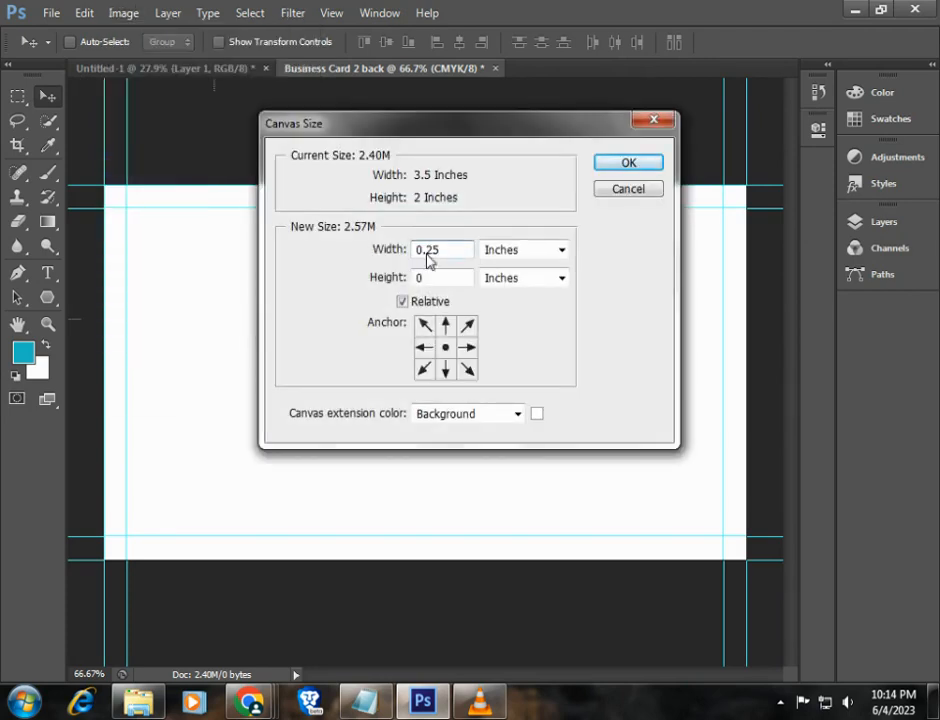
pyautogui.click(429, 280)
pyautogui.write('.25')
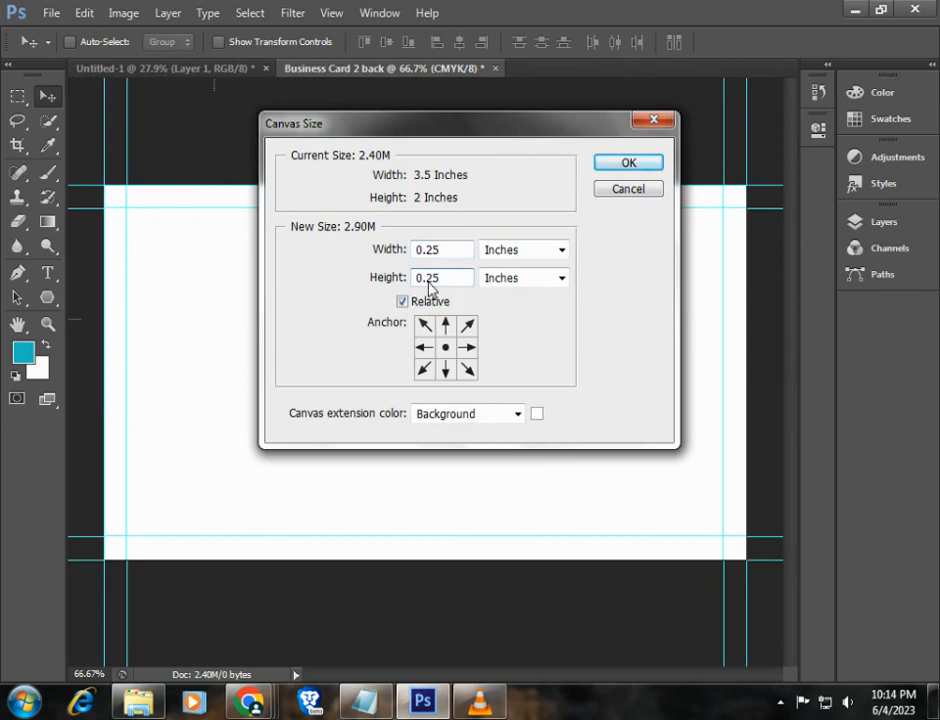
pyautogui.press('Return')
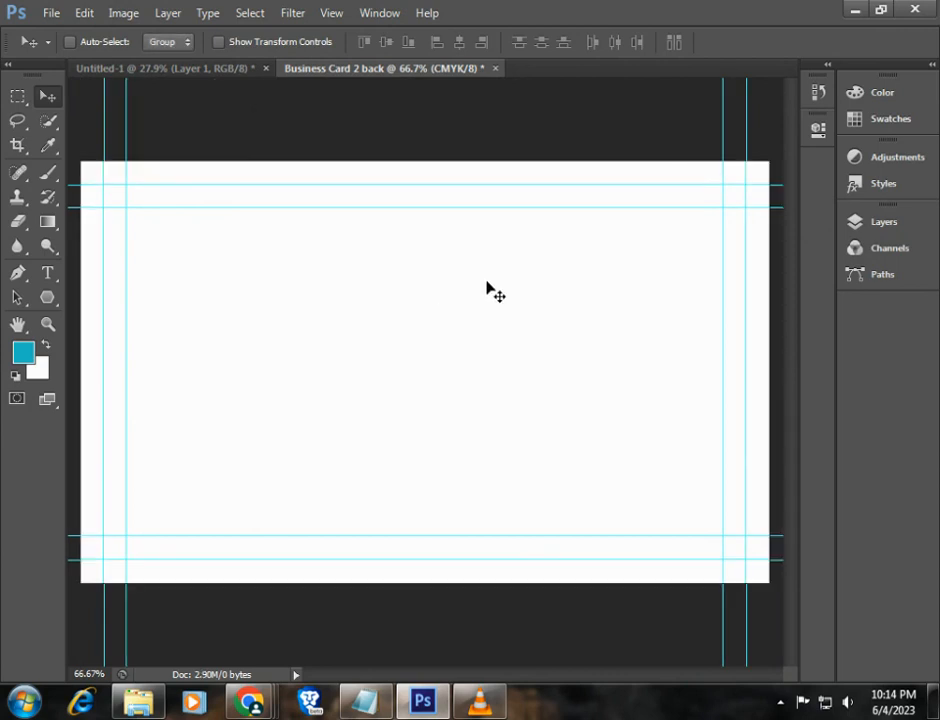
pyautogui.hotkey('ctrl', '0')
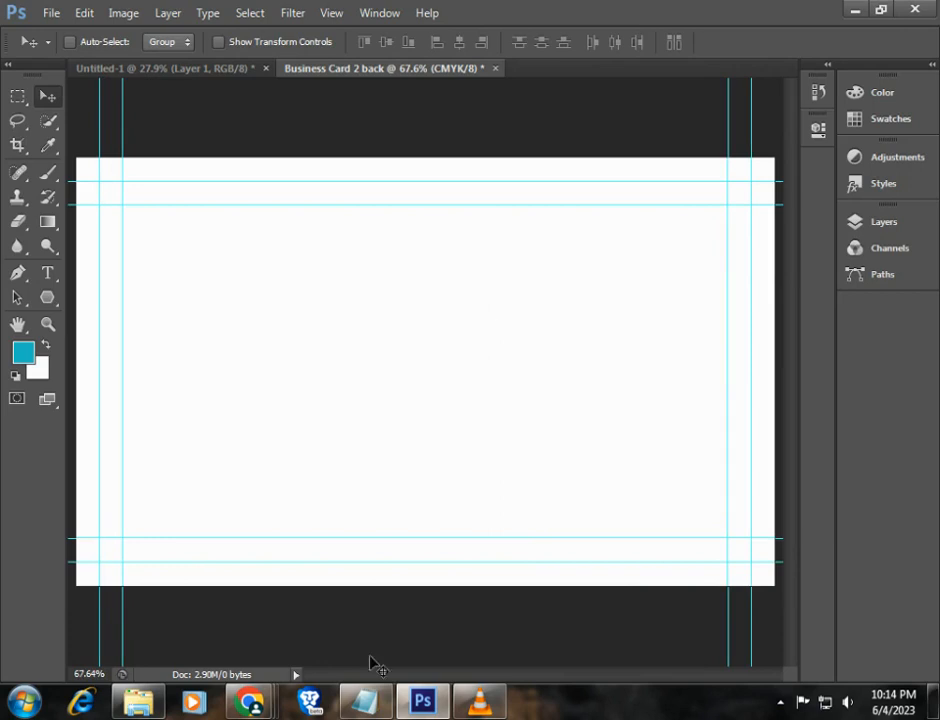
# Switch to the StreamYard broadcast page in Chrome to check the live stream.
pyautogui.moveTo(250, 703)
pyautogui.click(107, 643)
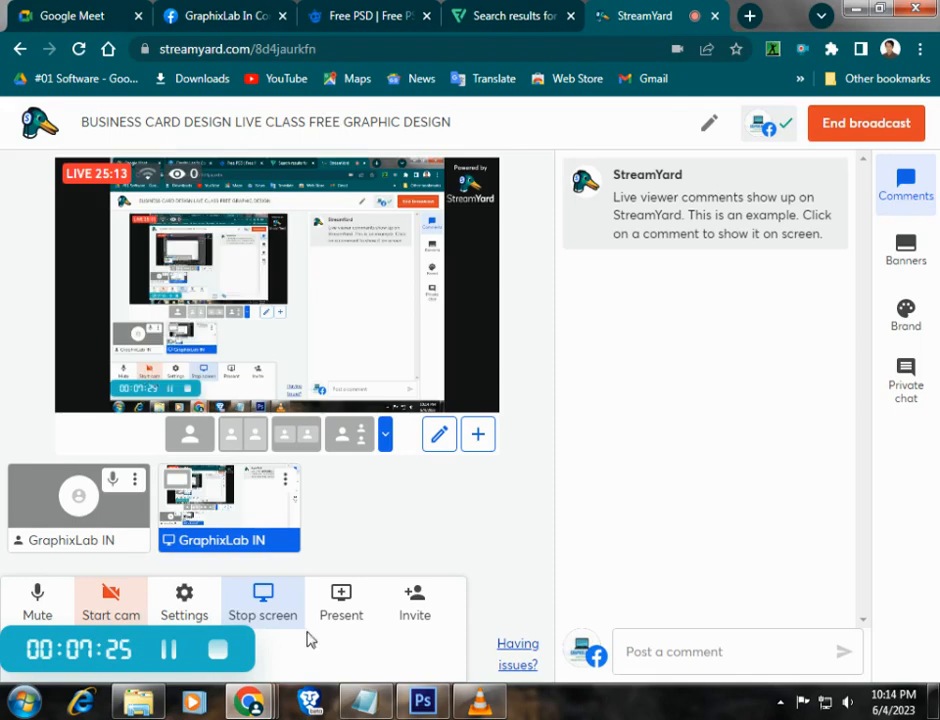